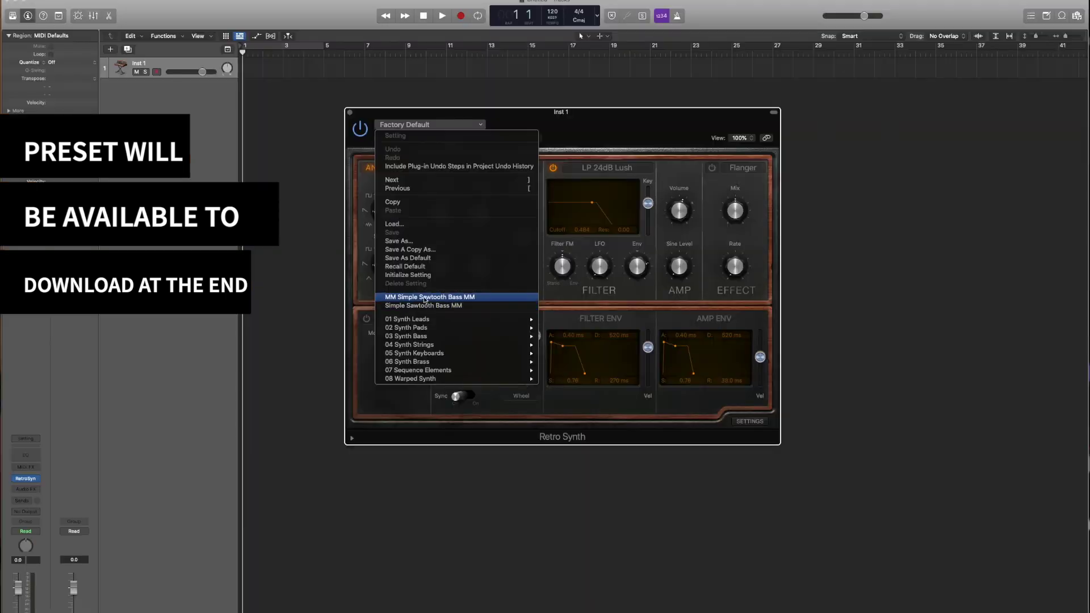
Load the MM Simple Sawtooth Bass MM preset in Retro Synth and close the plug-in window
left_click(425, 298)
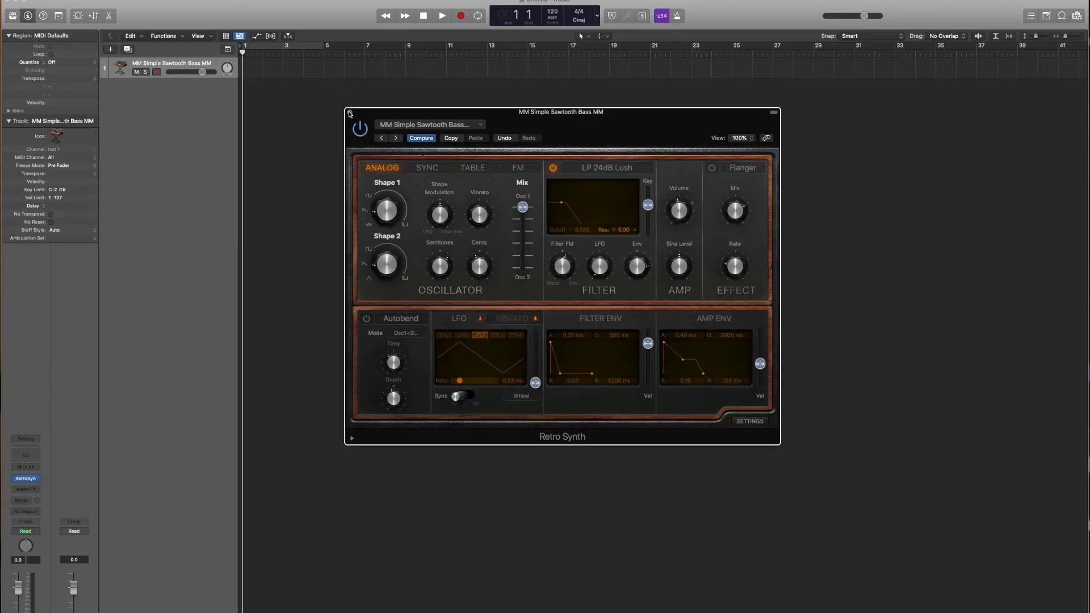
left_click(349, 112)
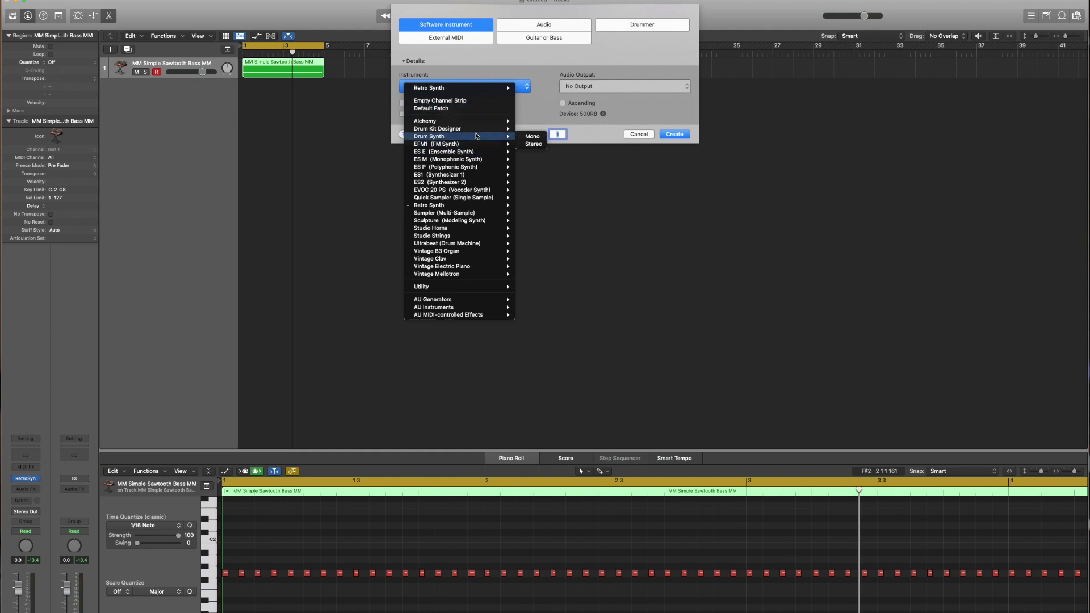
Create a mono Drum Synth instrument track and load the Simple Kick preset on it
left_click(542, 136)
key("Return")
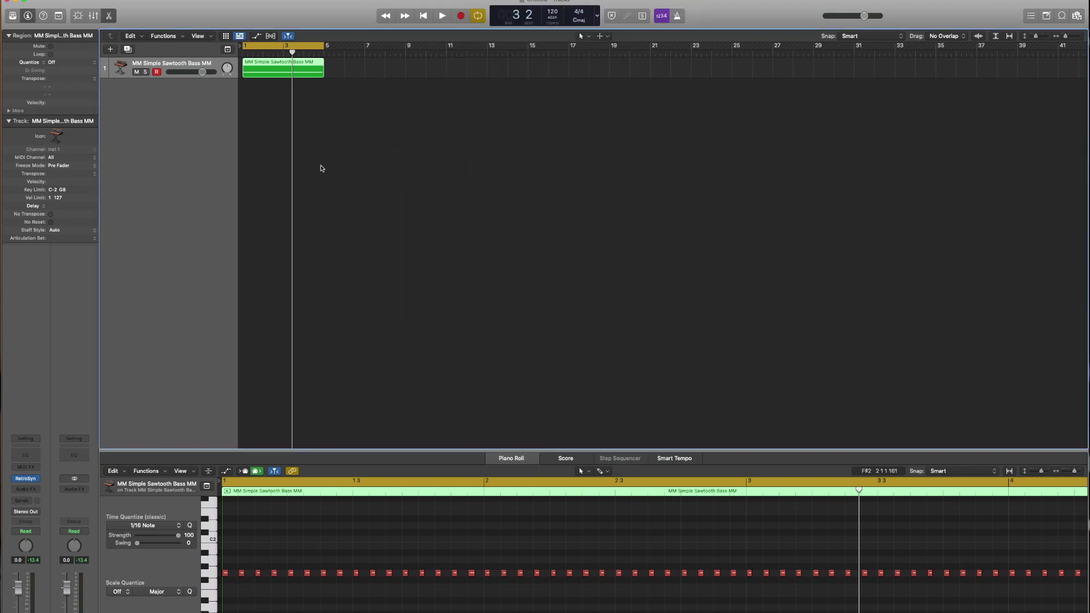
left_click(467, 126)
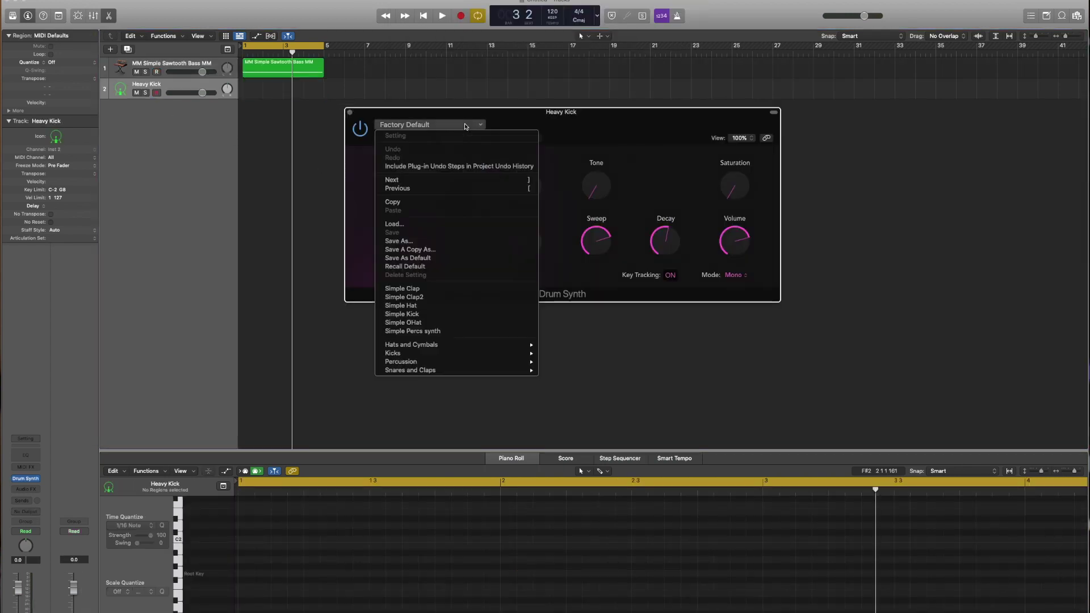
left_click(438, 319)
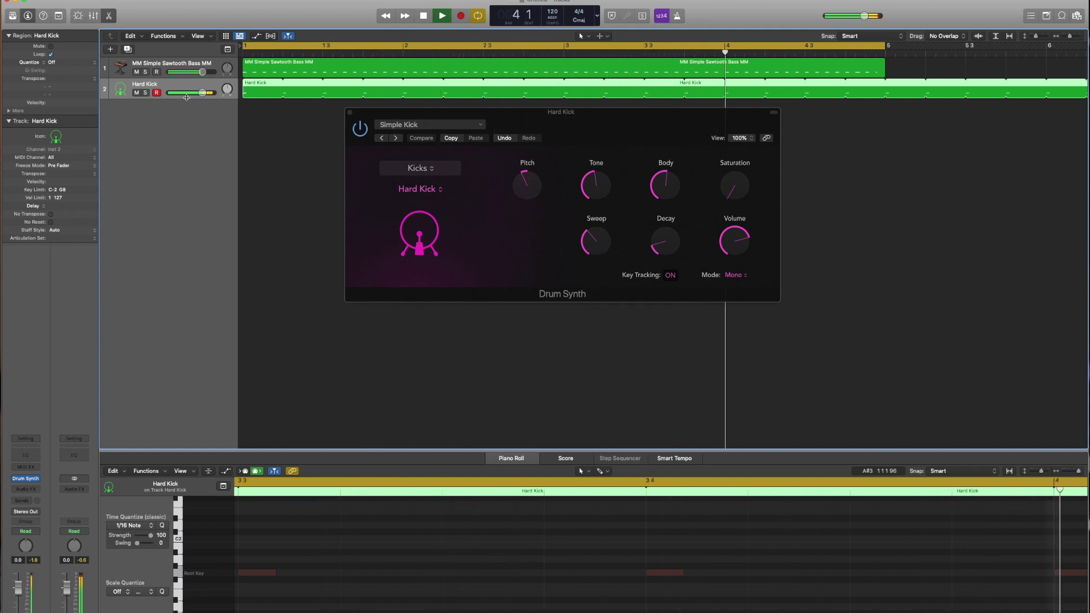
Lower the kick track to -2.7 dB and shape its Tone, Body, Saturation and Sweep, with Sweep at about 28%
left_click_drag(202, 92, 197, 93)
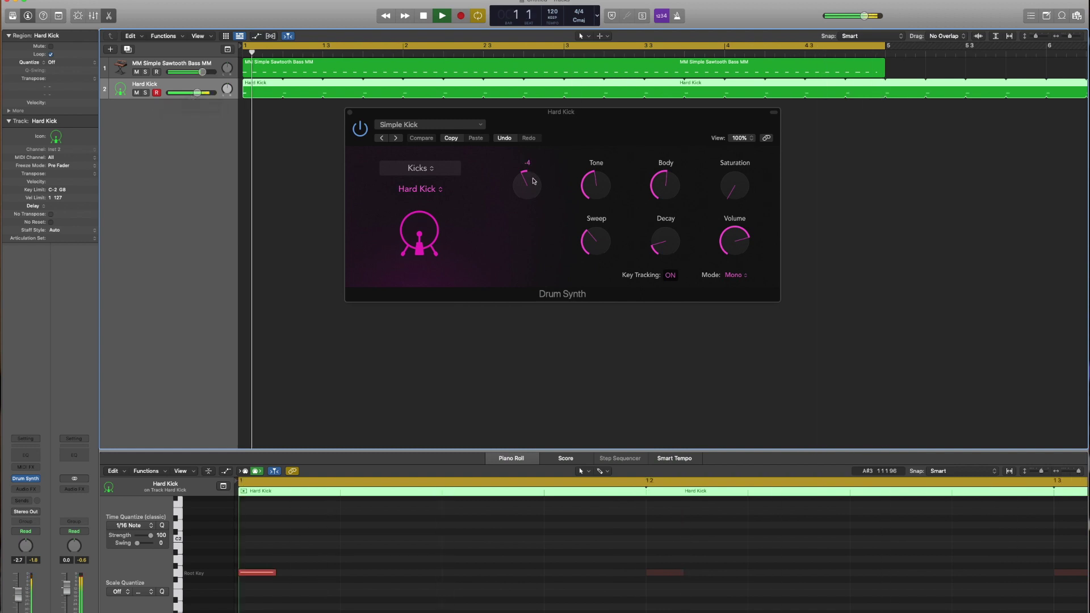
mouse_move(597, 186)
left_mouse_down()
mouse_move(599, 162)
mouse_move(590, 199)
left_mouse_up()
left_click_drag(669, 190, 667, 186)
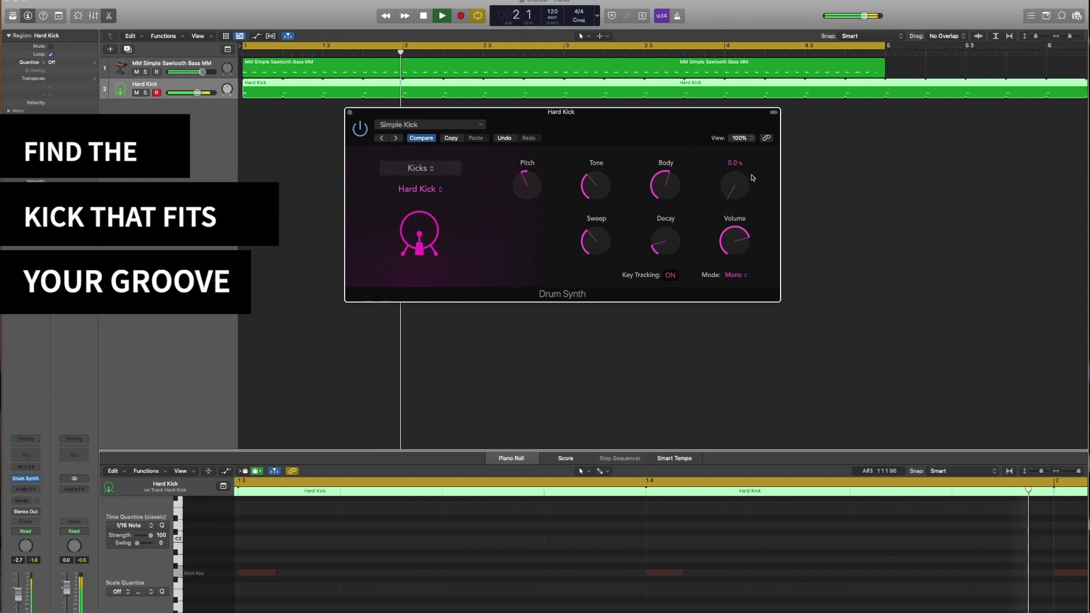
left_click_drag(739, 183, 737, 178)
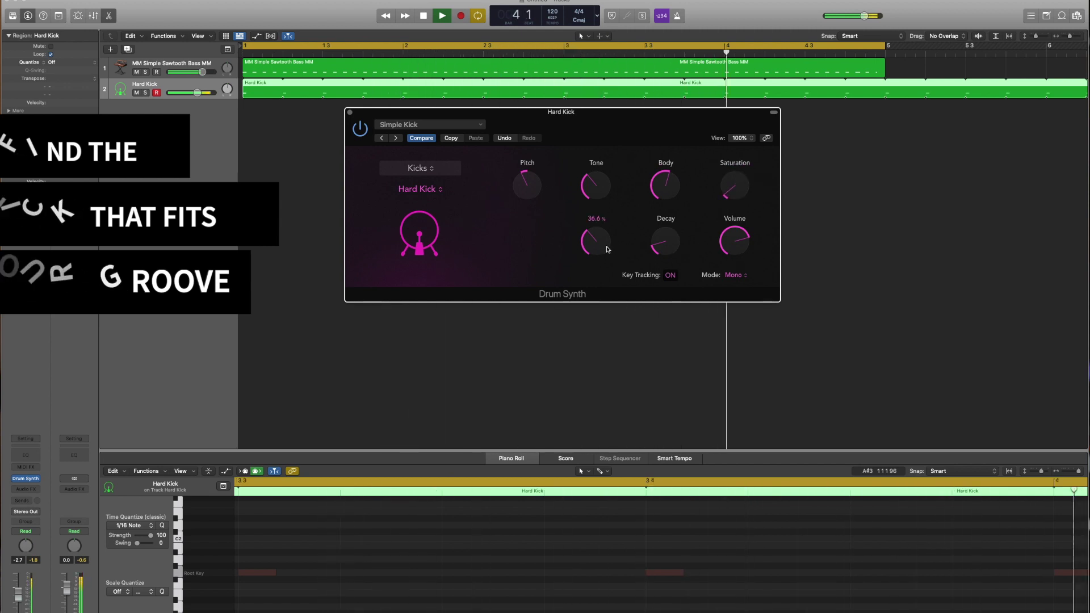
left_click_drag(595, 241, 604, 262)
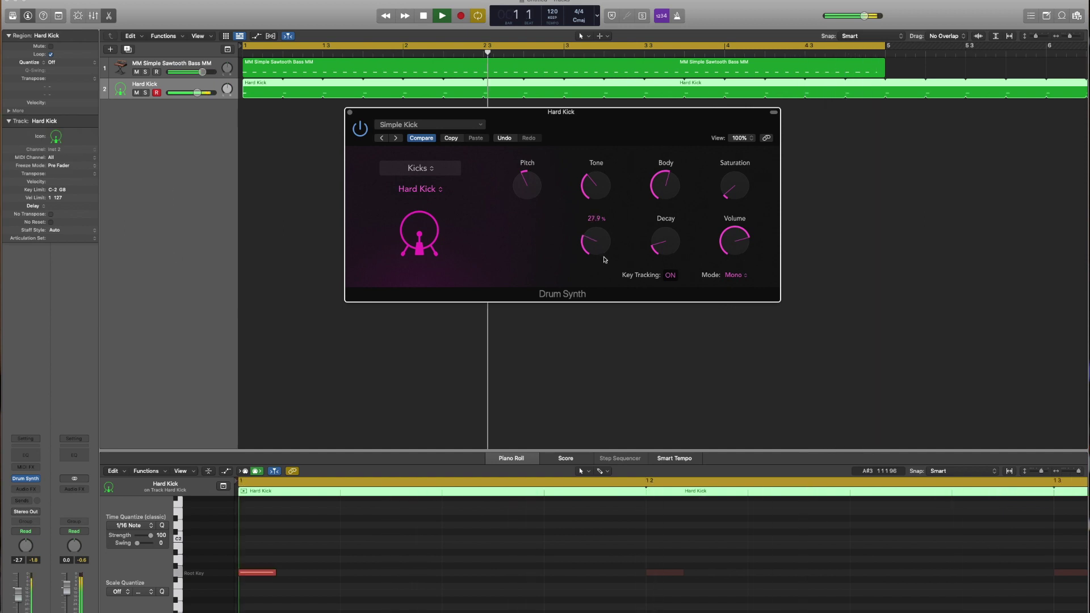
left_click(350, 113)
key("space")
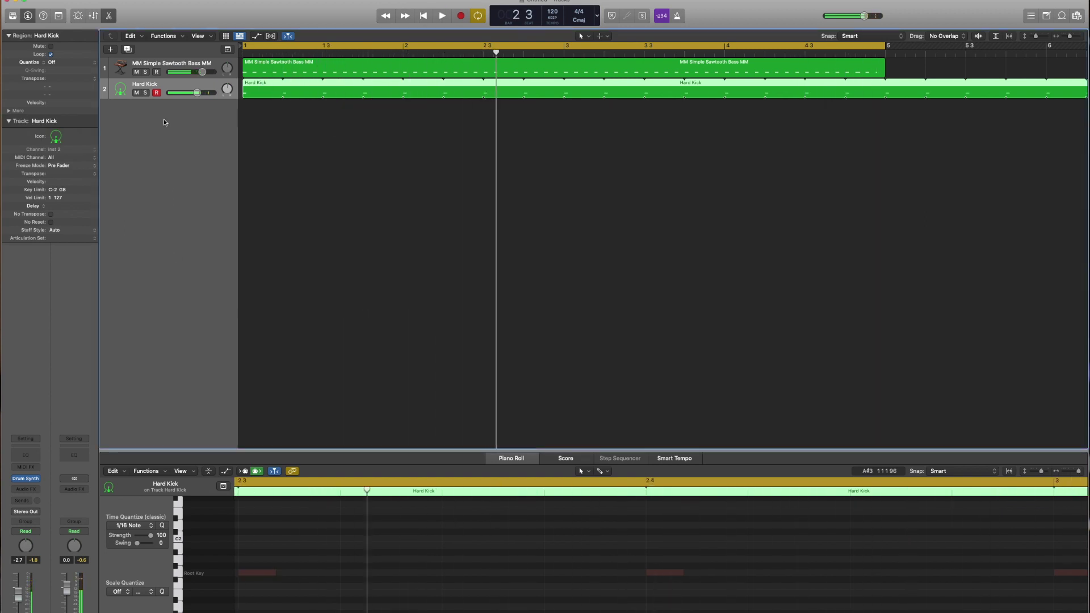
Duplicate the Hard Kick track with its region, switch the copy's Drum Synth to the Simple Hat preset, and audition it
left_click_drag(162, 87, 162, 114)
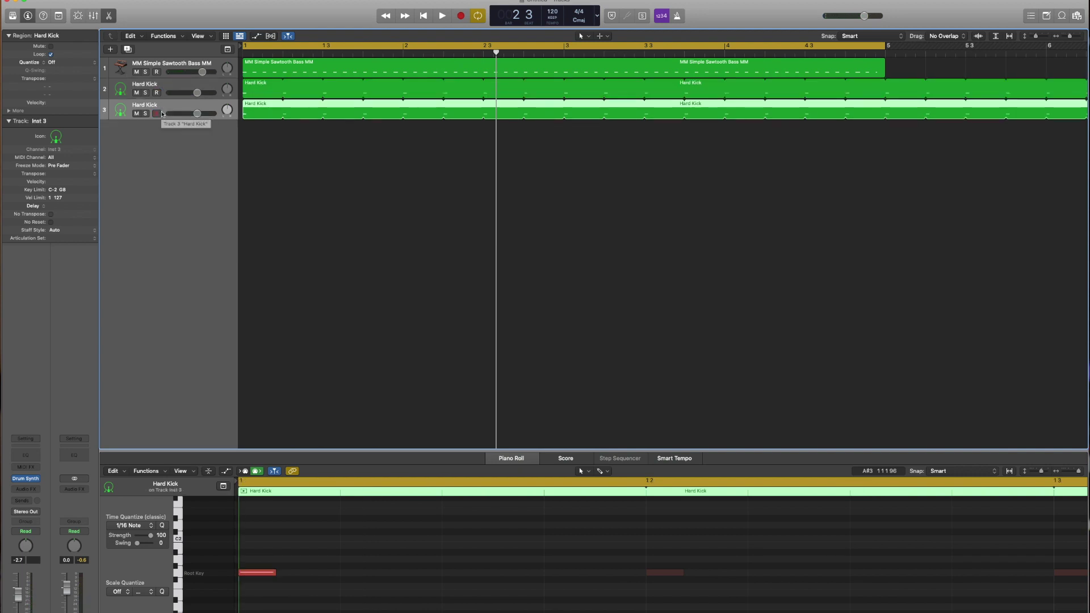
key("v")
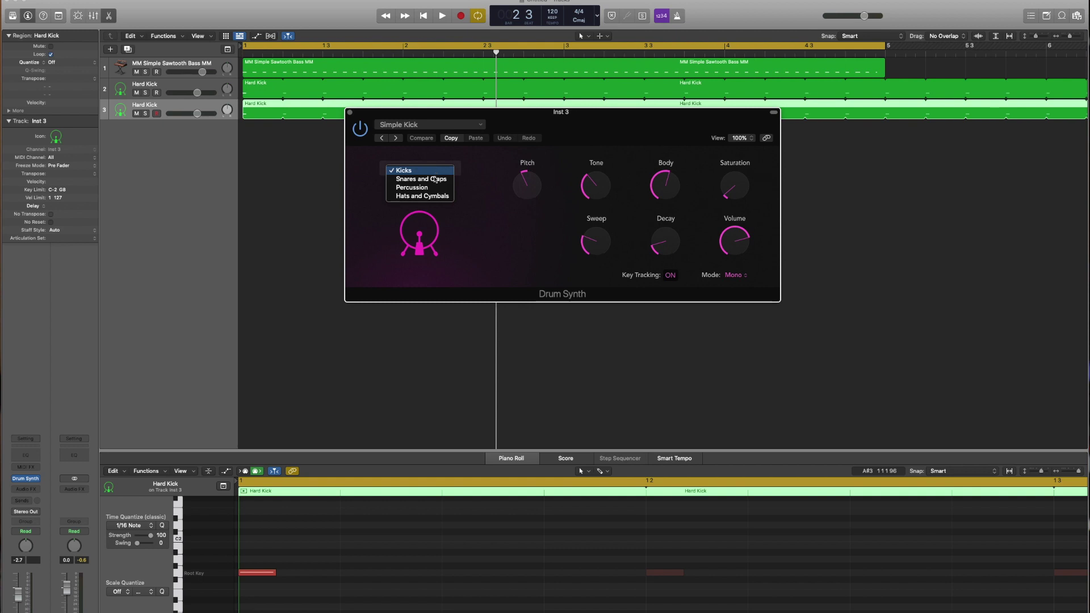
left_click(430, 196)
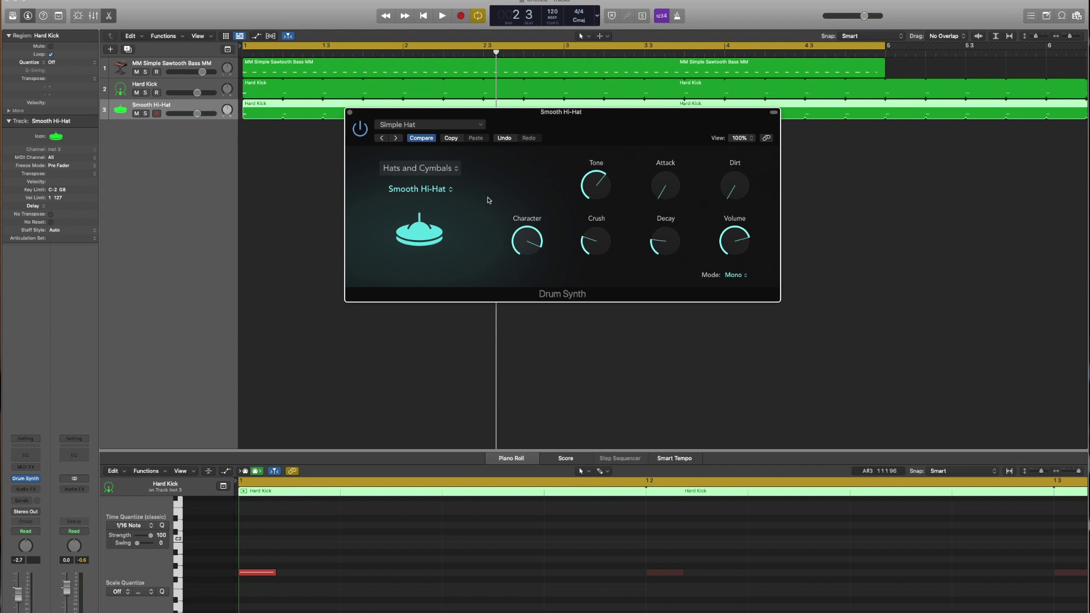
key("space")
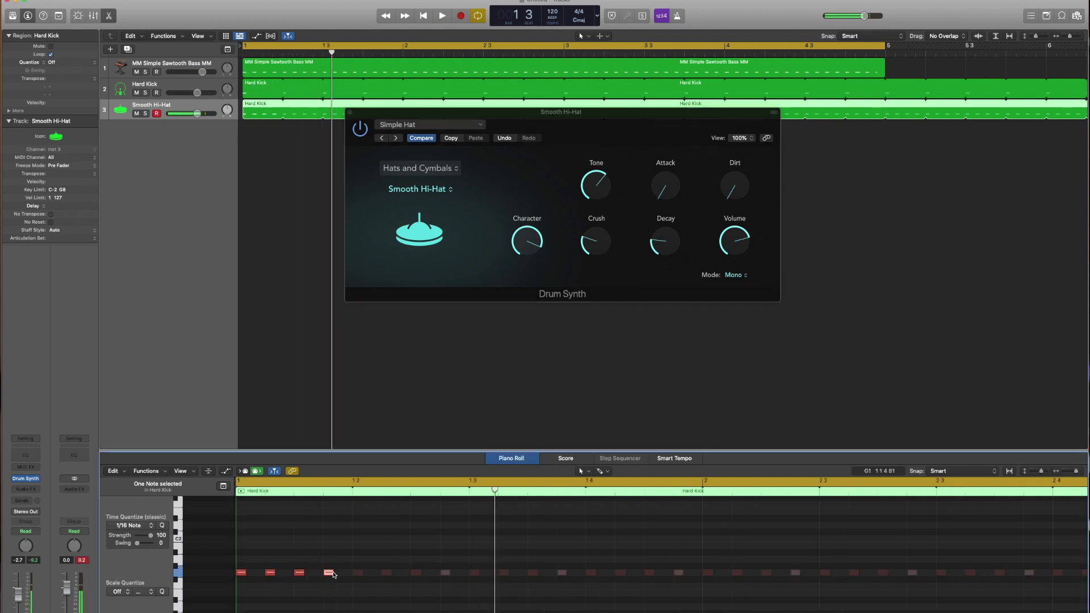
key("space")
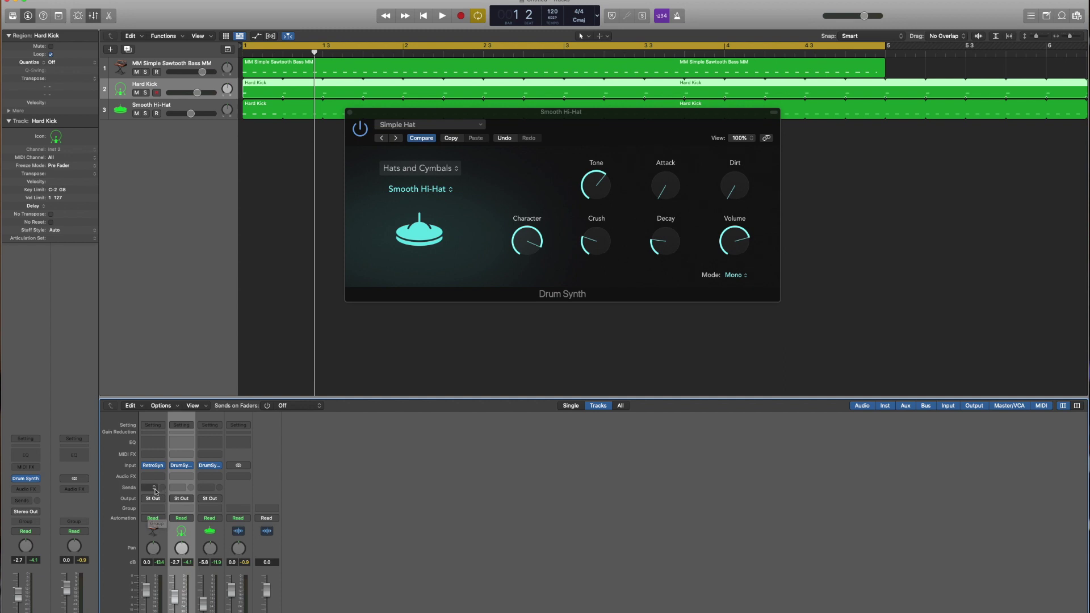
Send the Hard Kick track to Bus 1 with H-Delay on the What I'm Looking For preset, and adjust the delay's Feedback
left_click(156, 492)
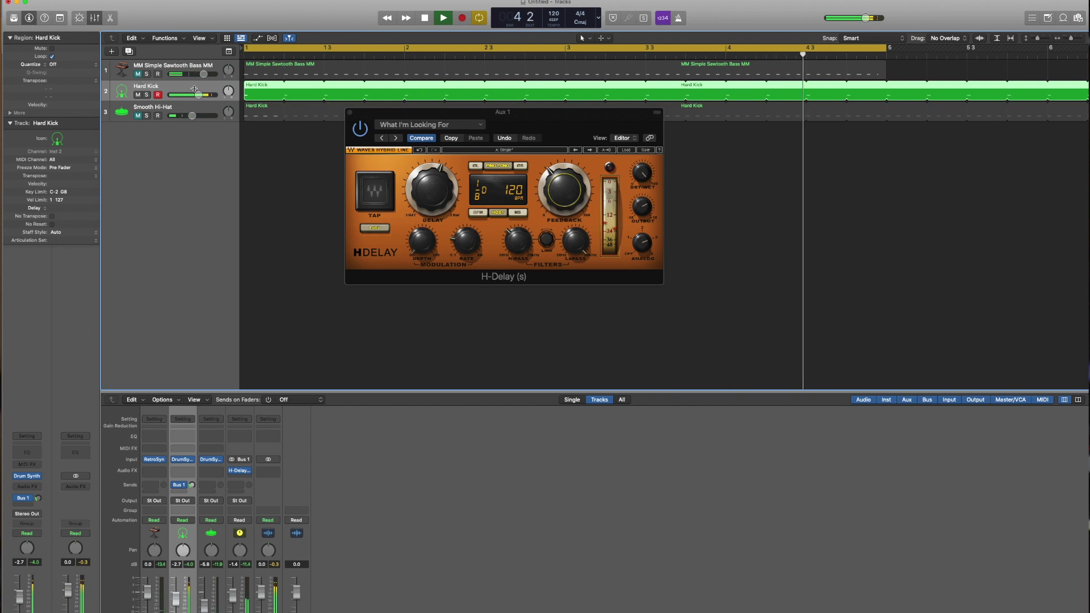
left_click(546, 192)
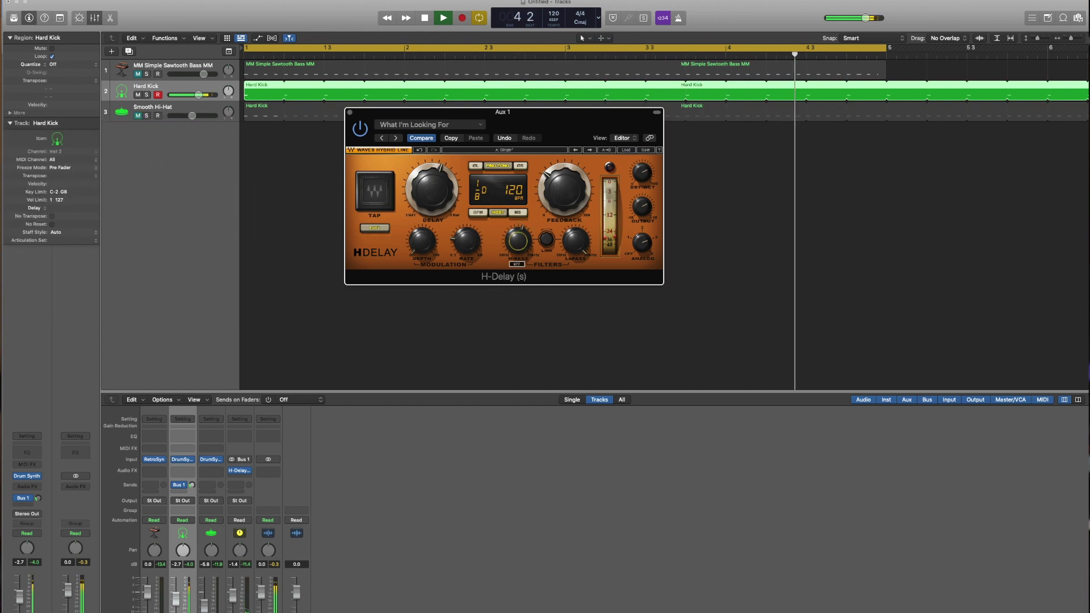
key("space")
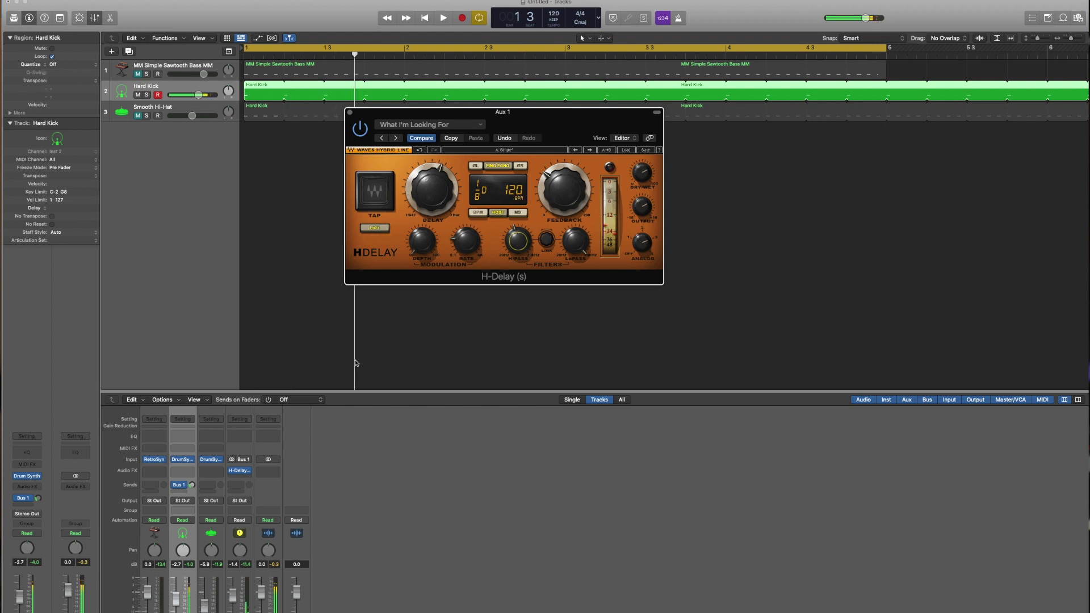
Unmute the sawtooth bass track and fine-tune the H-Delay Feedback during playback
left_click(138, 75)
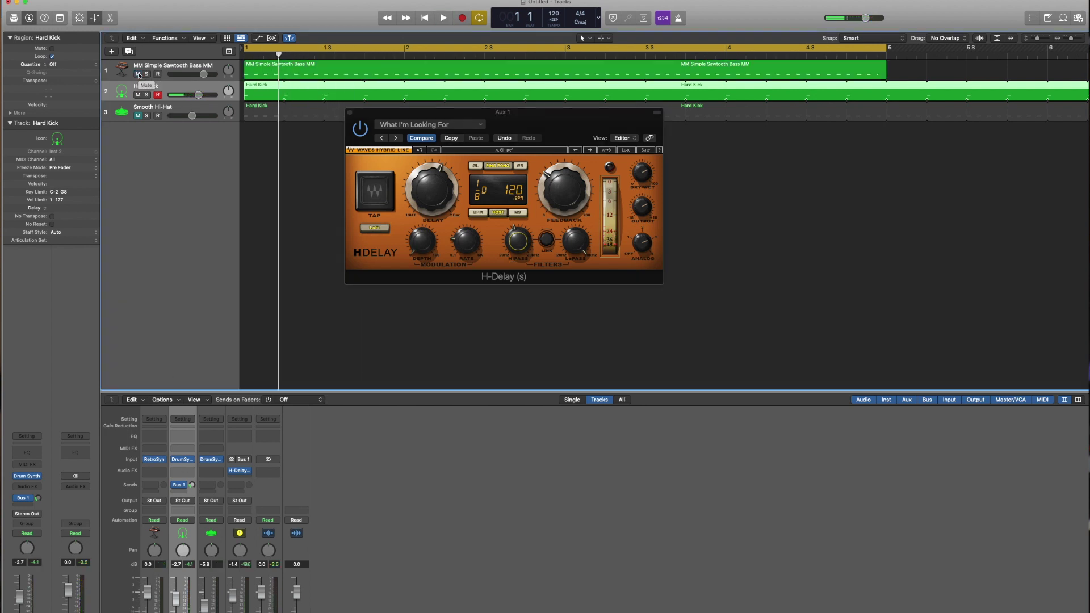
key("space")
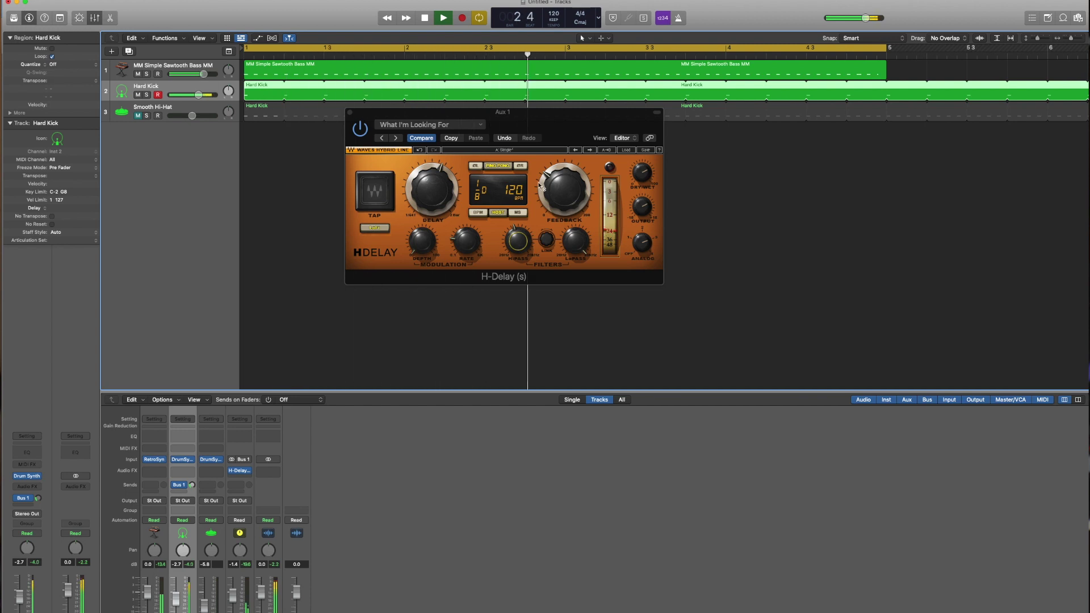
left_click(563, 190)
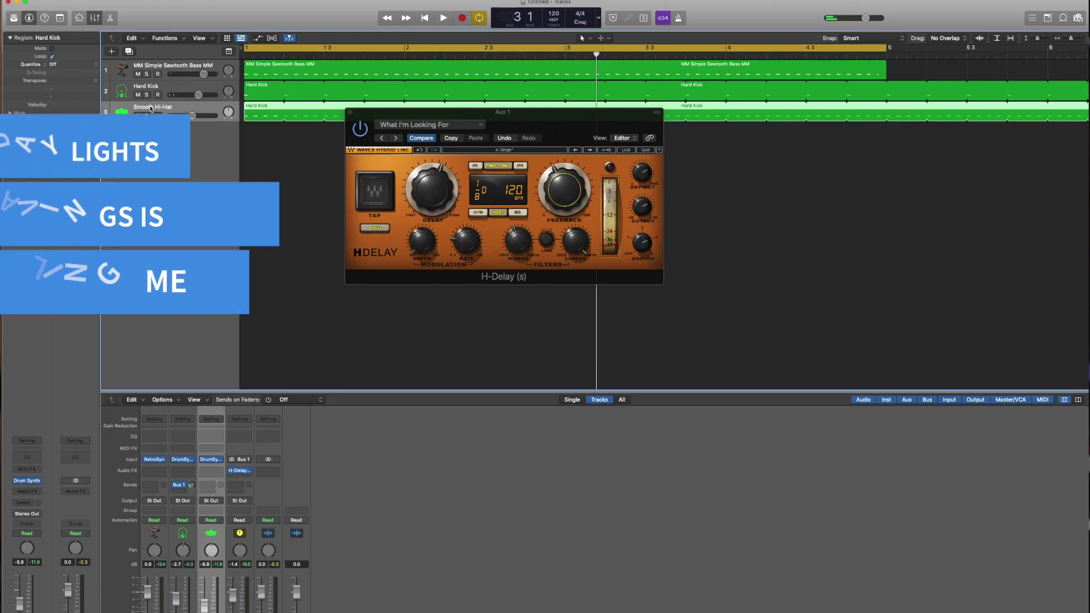
Duplicate the Smooth Hi-Hat track with its region and mute the first, second and fourth notes in the copy
left_click_drag(151, 109, 151, 129)
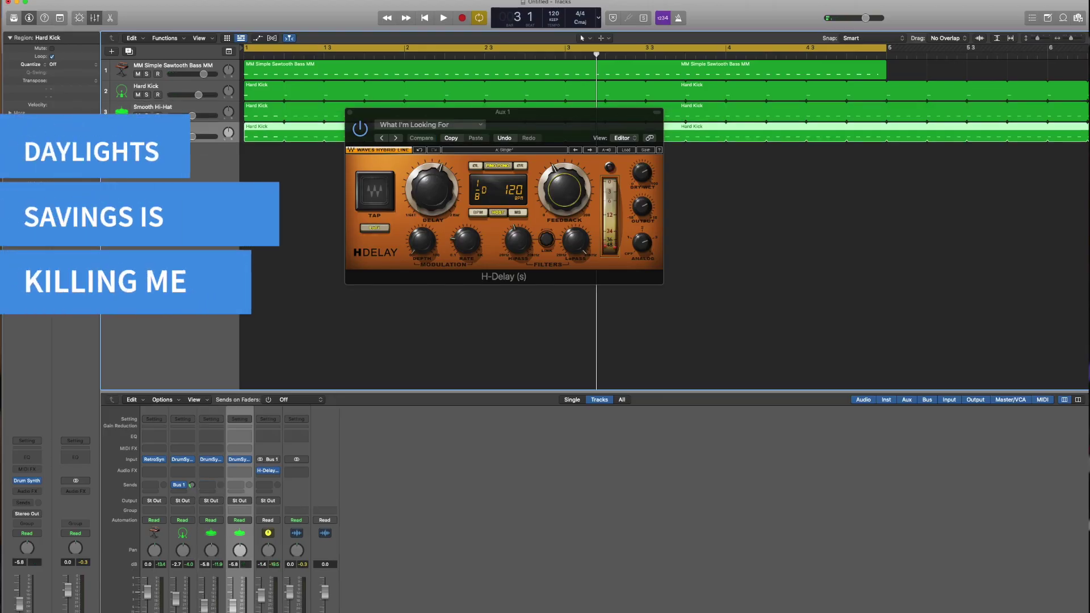
double_click(266, 129)
left_click(246, 575)
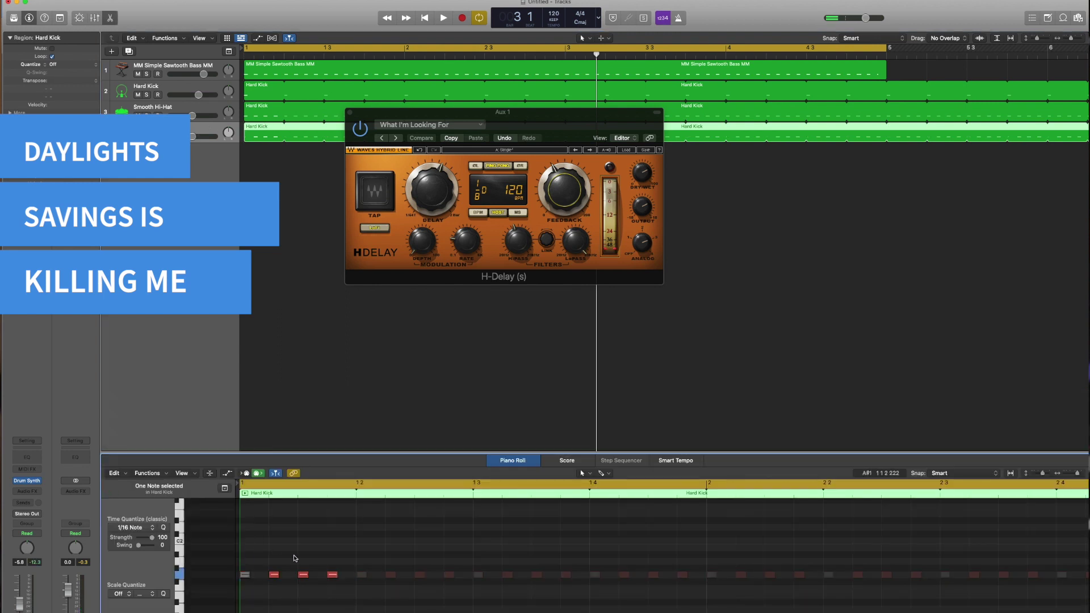
left_click(274, 574)
key("ctrl+m")
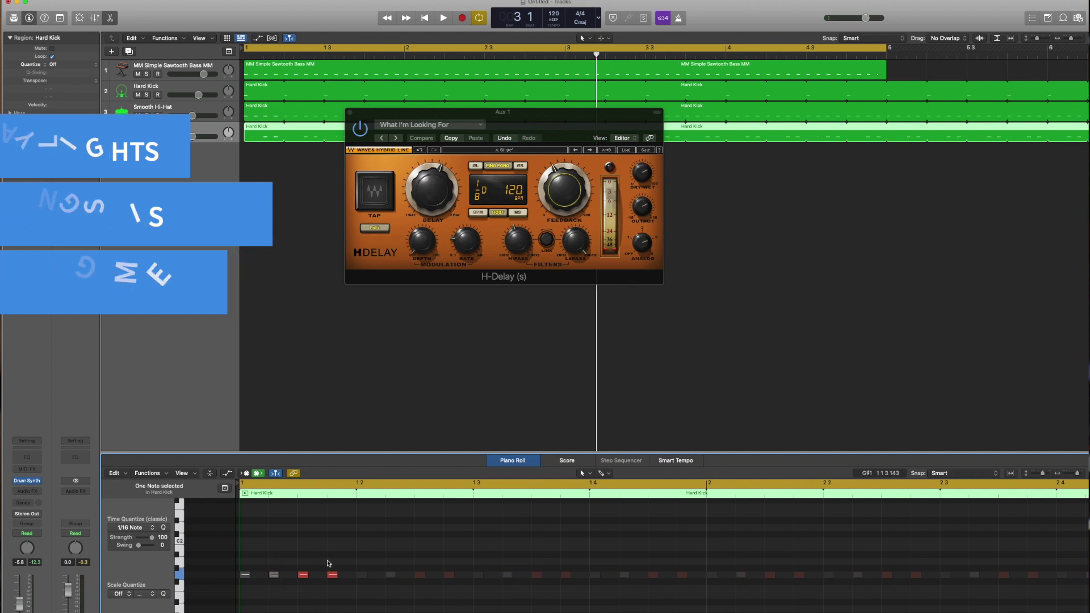
left_click(333, 576)
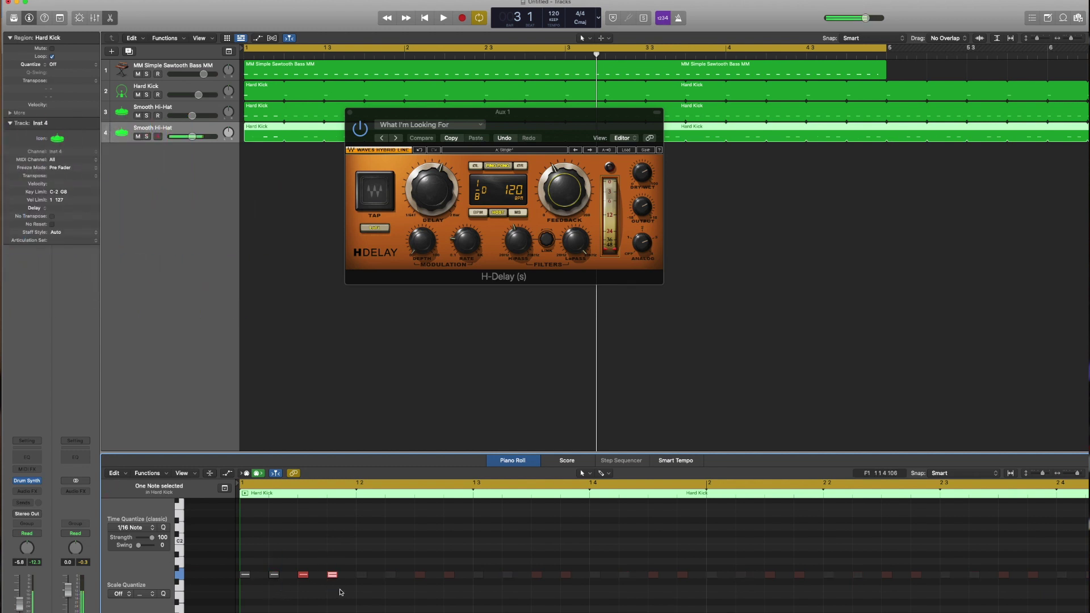
Load the Simple OHat preset in the duplicated hi-hat track's Drum Synth
left_click(175, 142)
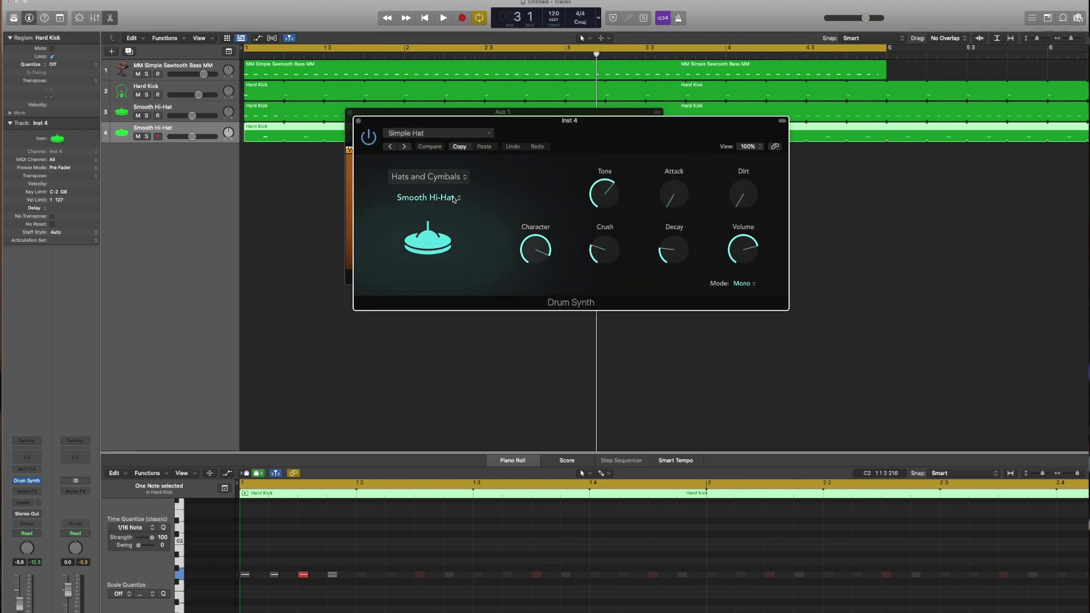
left_click(476, 134)
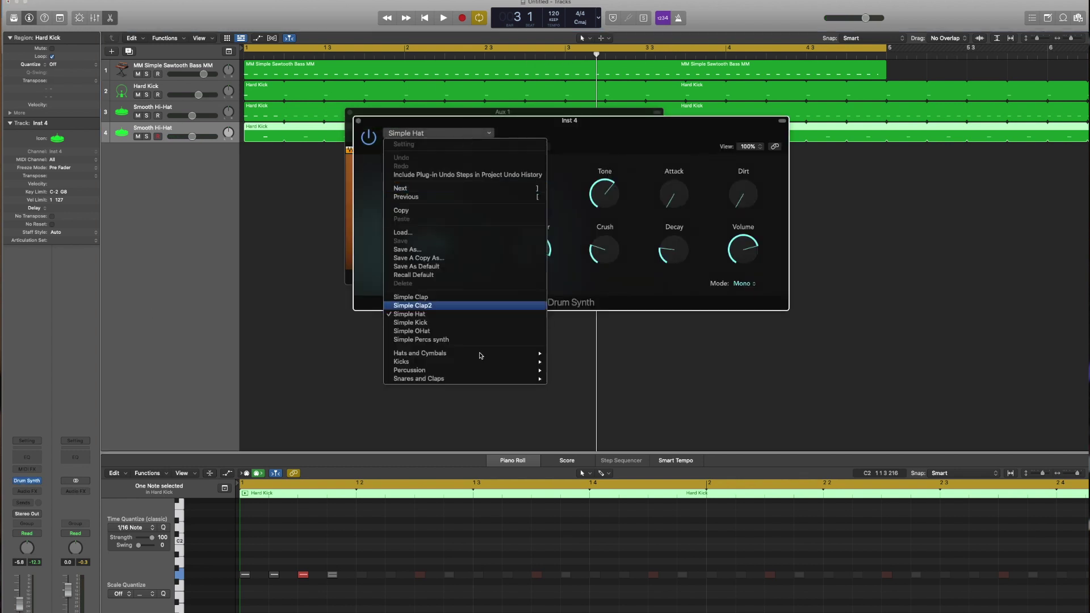
left_click(467, 333)
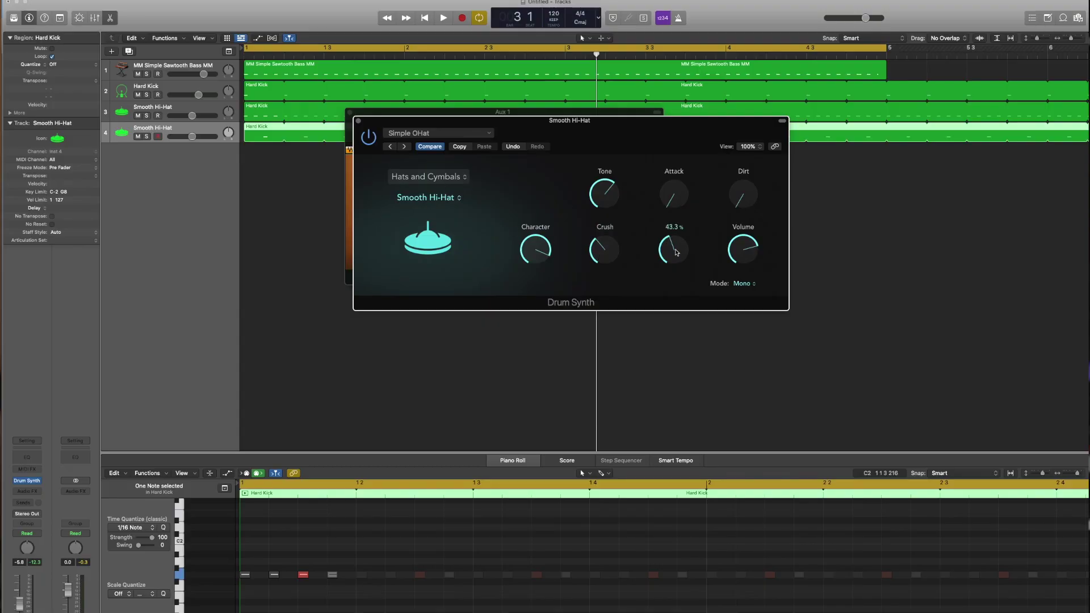
Play the groove and set the quantize swing to 56 for the selected note in the open hi-hat region
key("space")
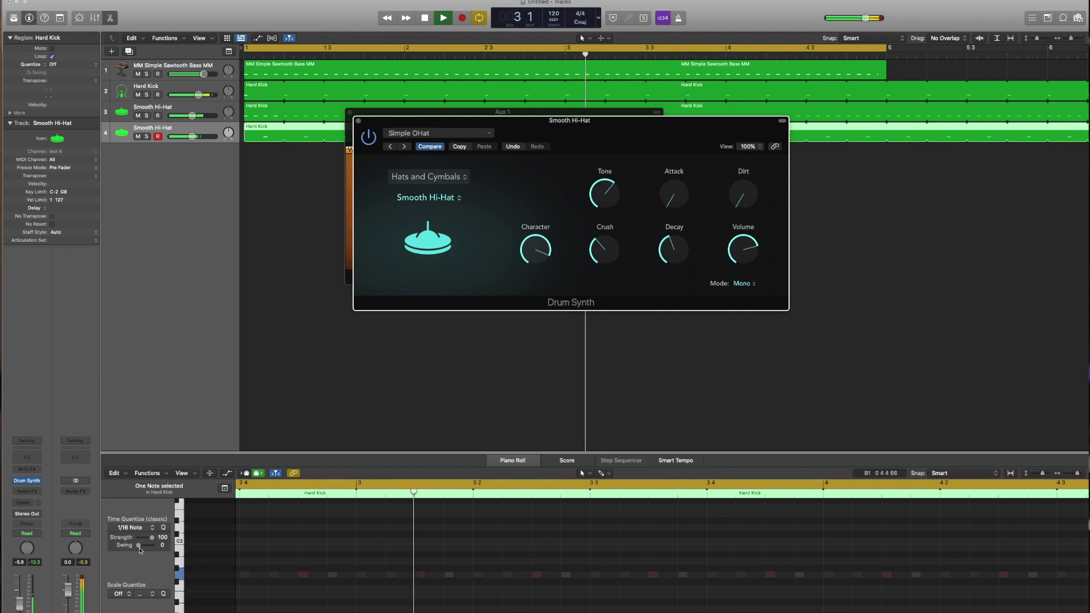
left_click_drag(138, 545, 147, 549)
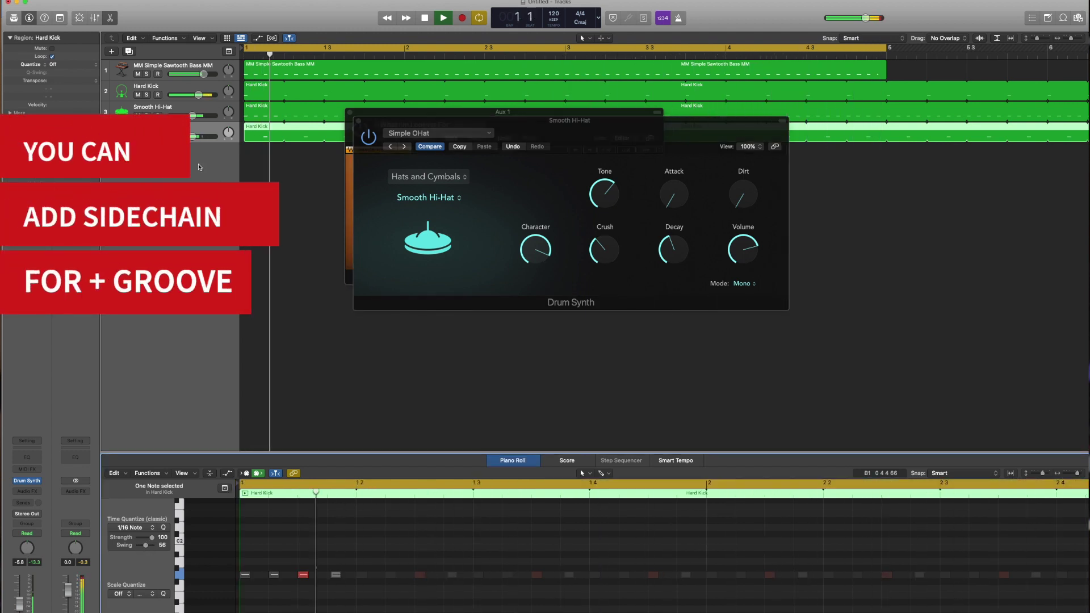
key("space")
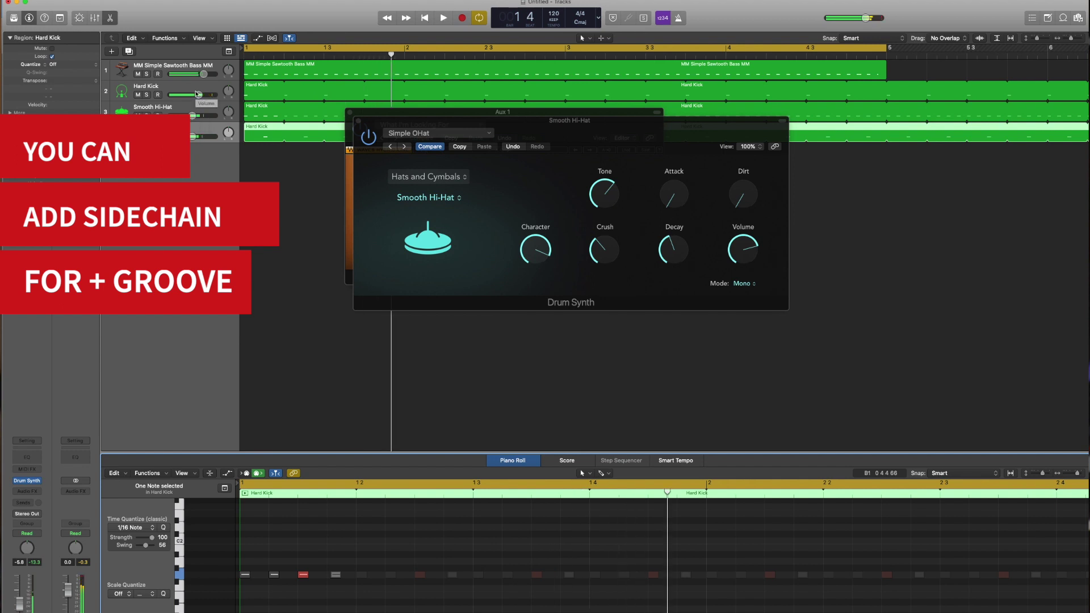
Lower the kick and both hi-hat tracks together, with the open hi-hat at -9.4 dB, and set its four notes' swing to 50
left_click(189, 89)
left_click(181, 130, "shift")
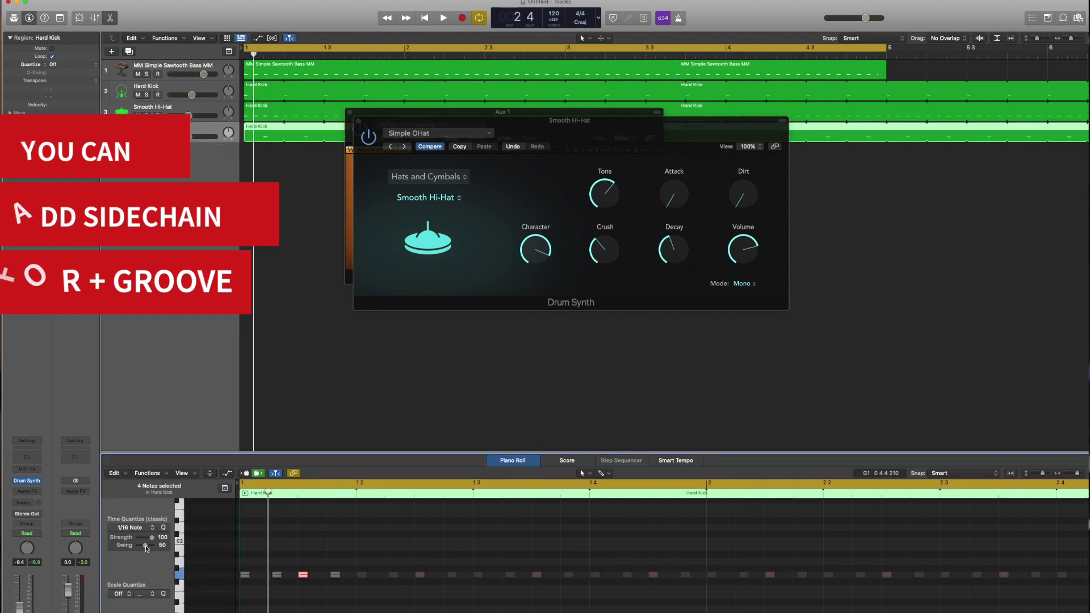
key("space")
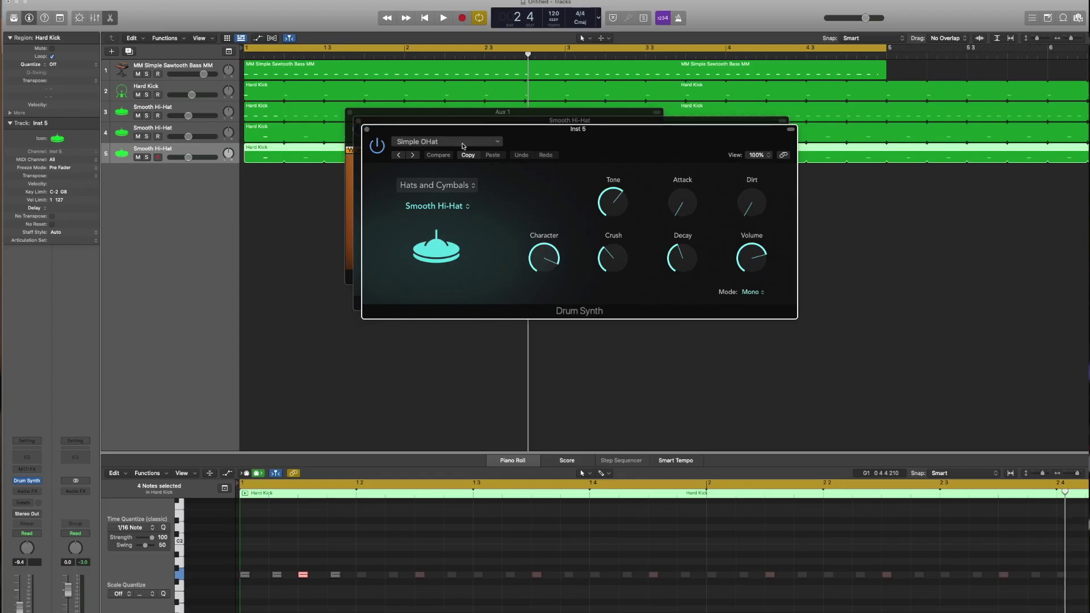
Load the Simple Clap preset with the Human Clap sound on the fifth track's Drum Synth and delete that track's region
left_click(465, 142)
left_click(591, 142)
left_click(467, 187)
left_click(446, 176)
left_click(454, 206)
left_click(434, 256)
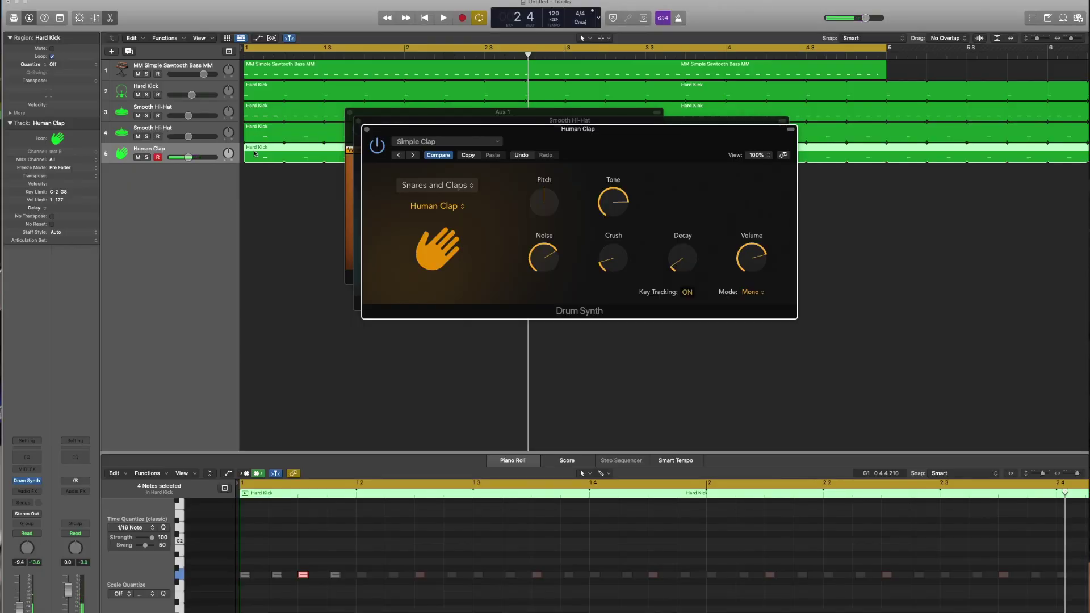
left_click(254, 153)
key("Delete")
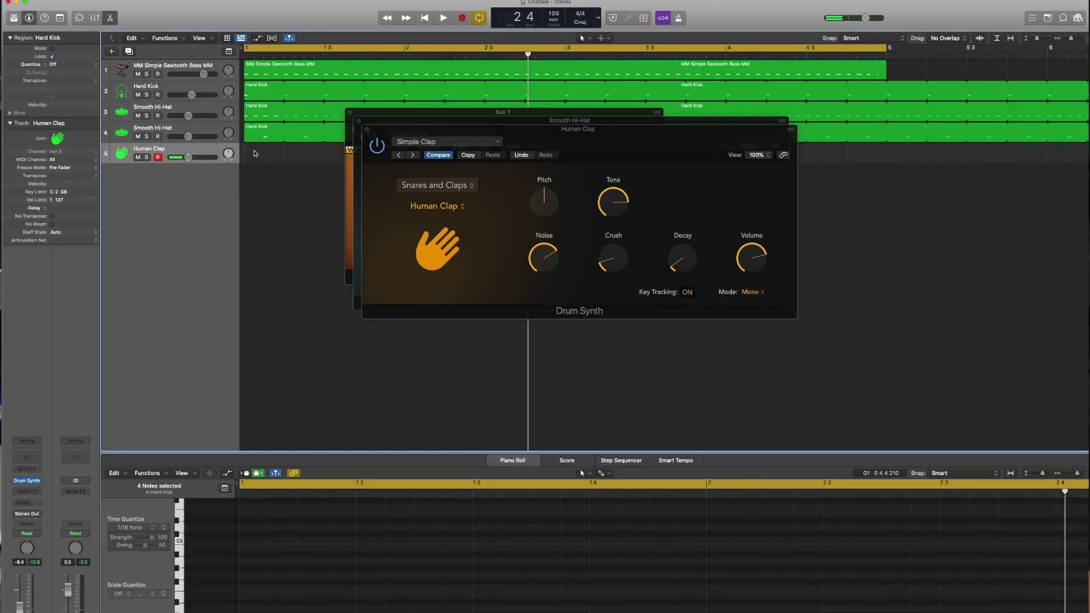
Record a looping two-note clap pattern on the fifth track, select its two notes and play the groove
key("space")
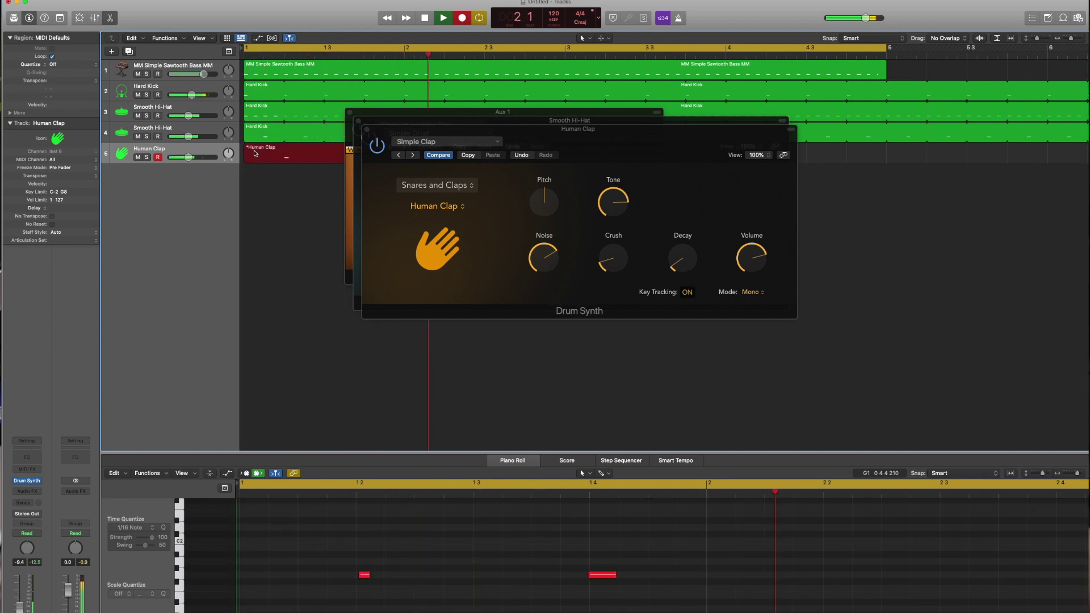
key("space")
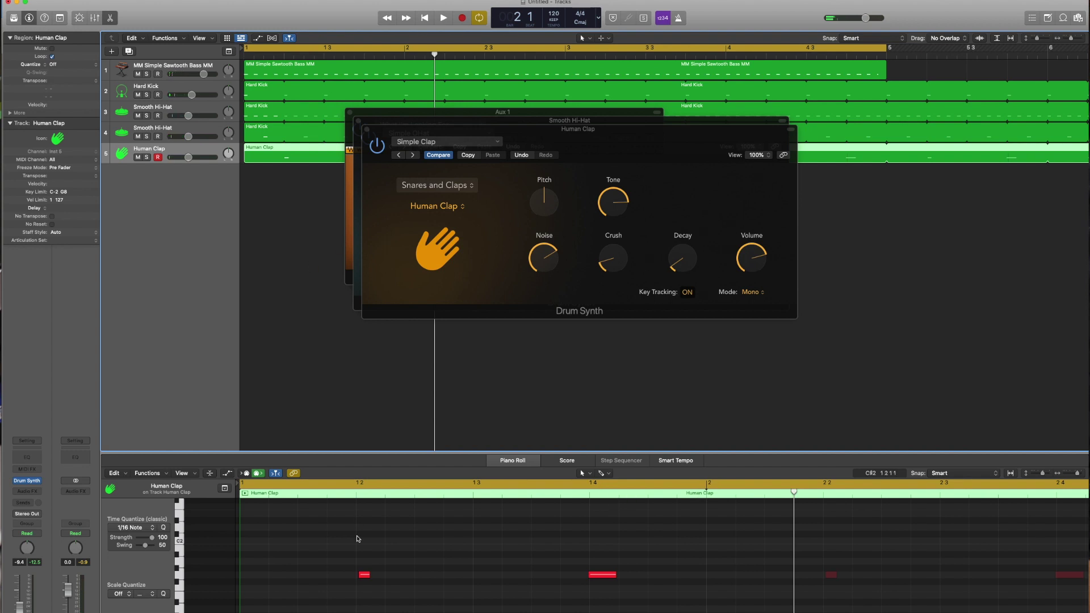
left_click_drag(304, 538, 695, 609)
key("Delete")
key("space")
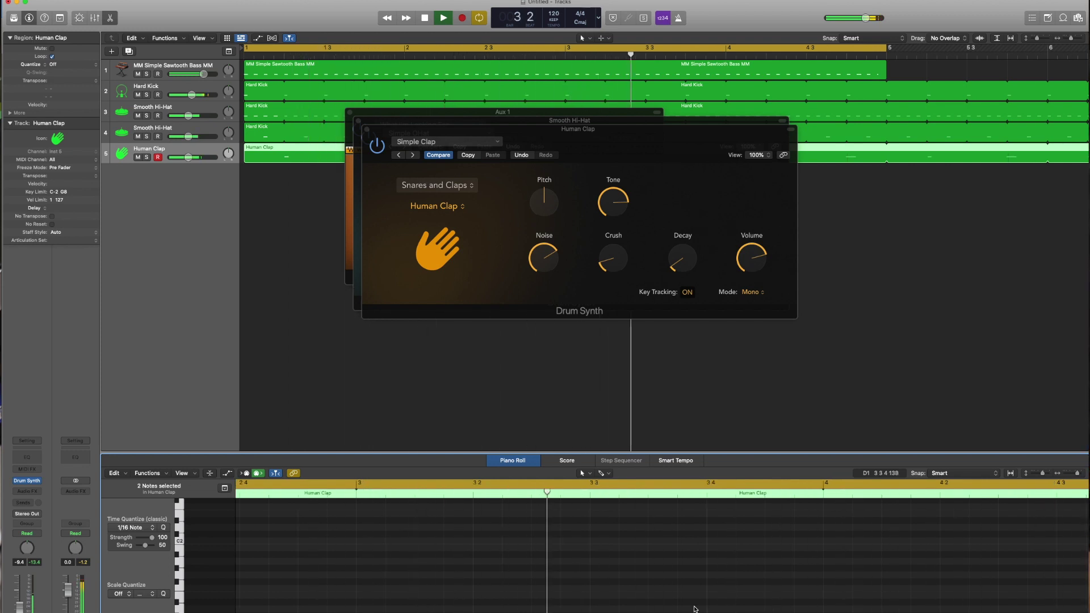
key("space")
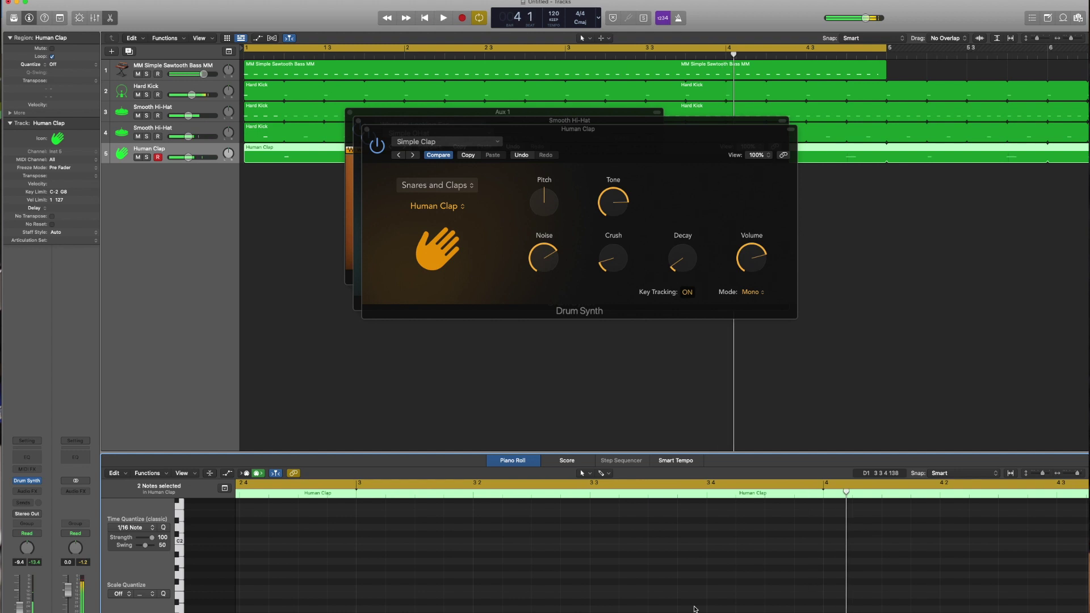
Duplicate the Human Clap track with its region, load the Simple Clap2 preset on the copy's Drum Synth and play the groove
left_click(668, 371)
left_click_drag(154, 149, 156, 179)
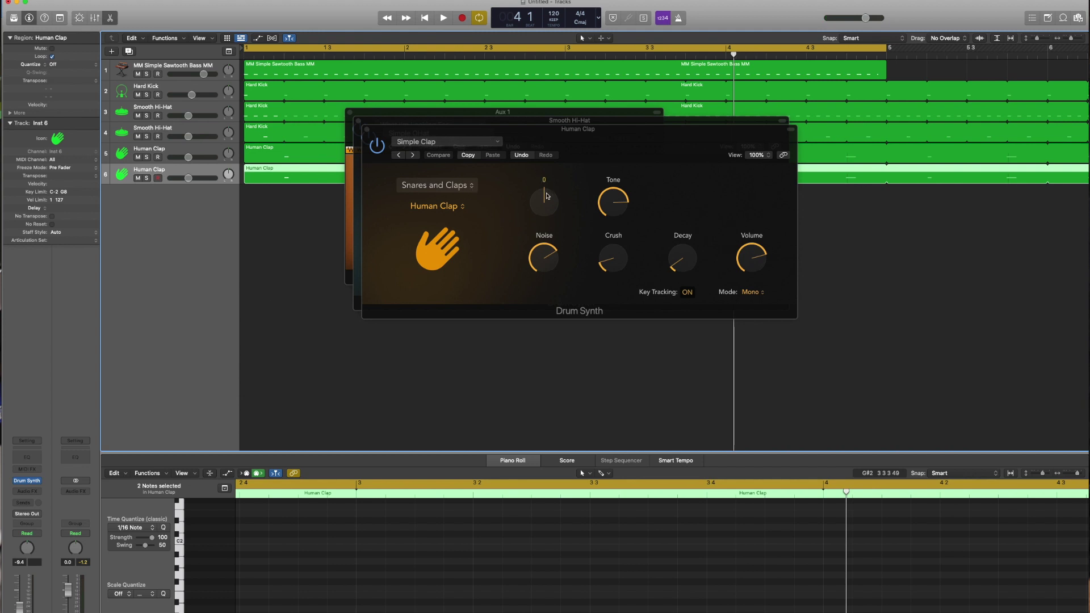
left_click_drag(546, 209, 544, 215)
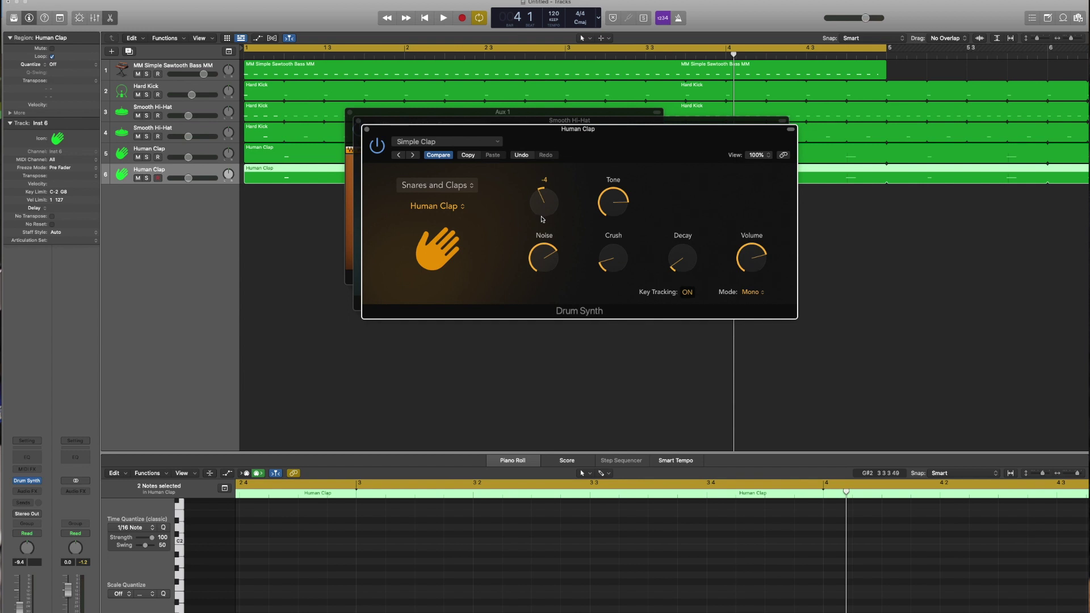
key("space")
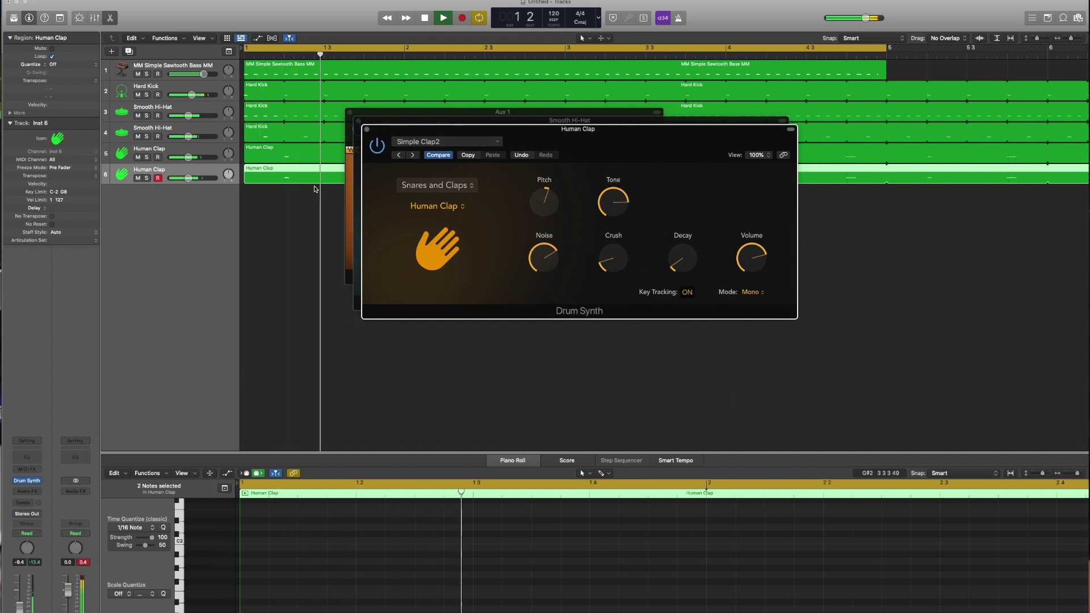
left_click(185, 174)
key("space")
Open the duplicated clap region for note editing, nudge its first note slightly earlier and play the groove
key("e")
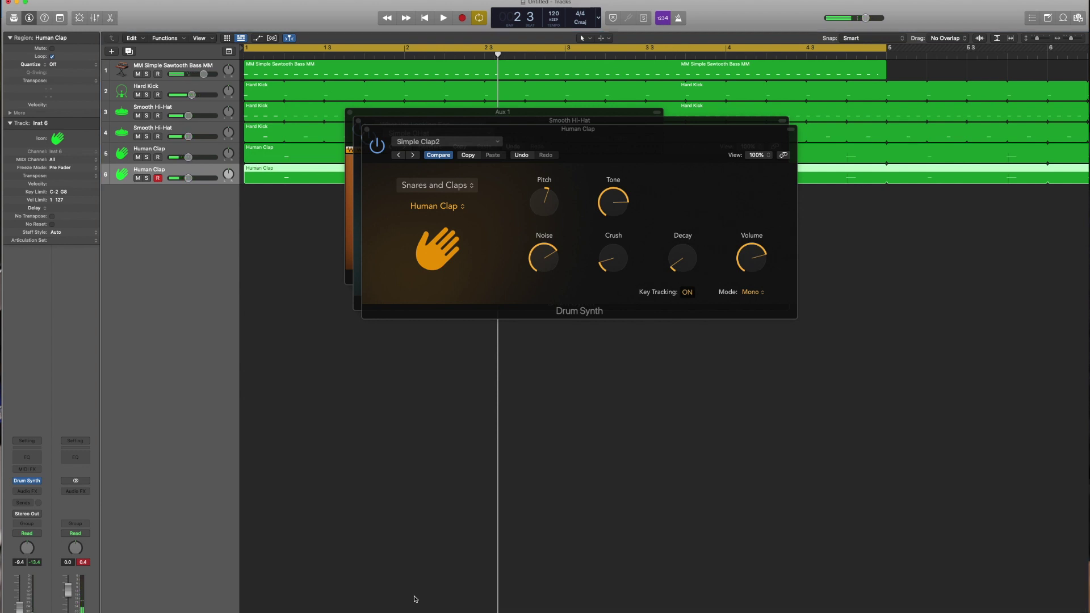
double_click(271, 170)
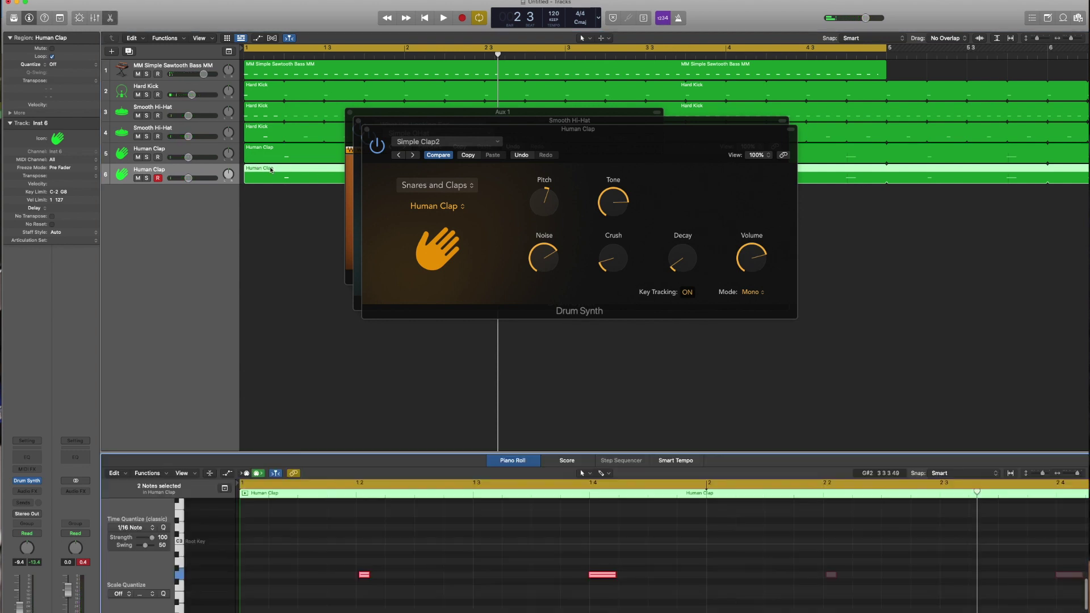
left_click(362, 574)
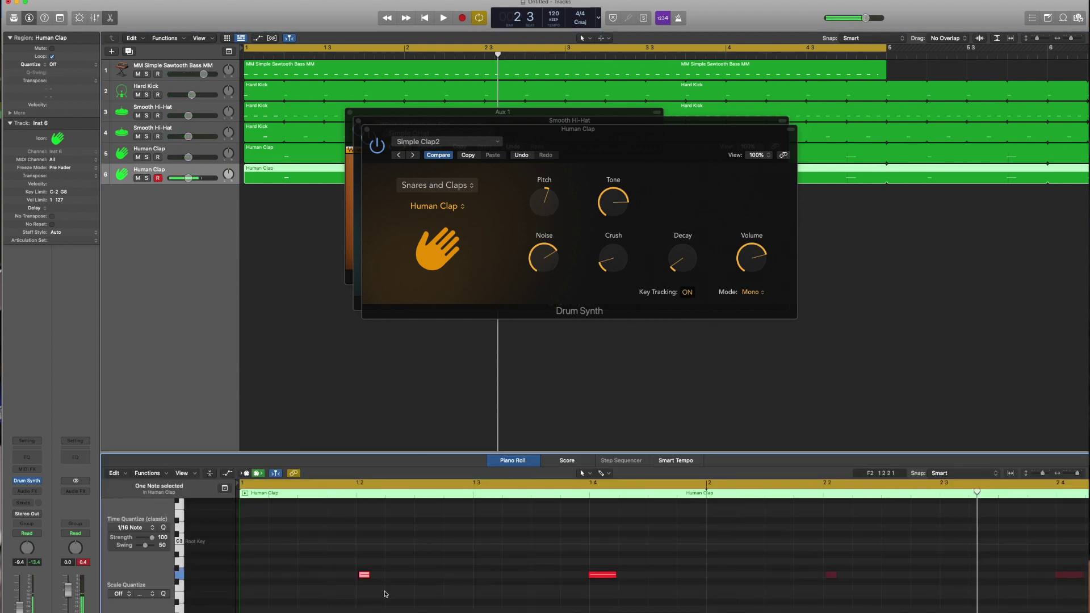
left_click_drag(363, 579, 360, 576)
key("space")
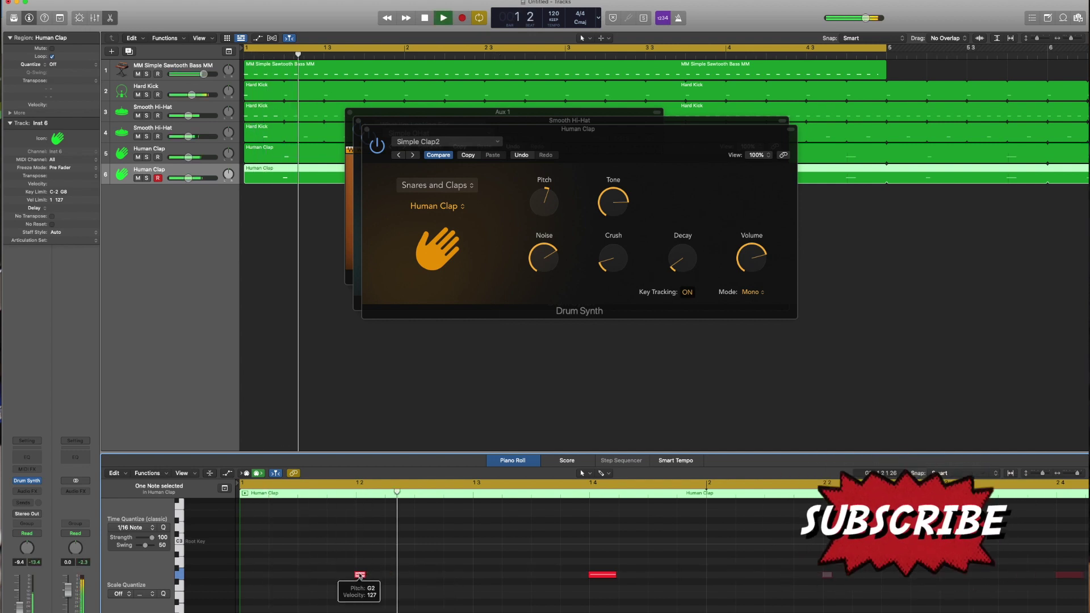
key("space")
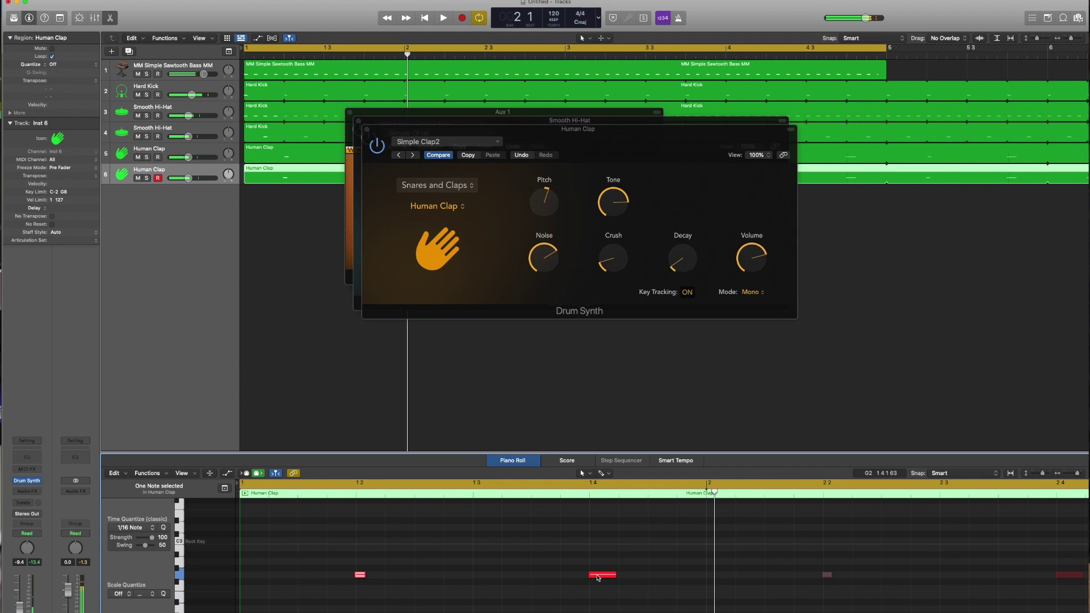
Nudge the second note of the duplicated clap region slightly later and play the groove
left_click(601, 575)
left_click_drag(602, 578, 602, 577)
key("space")
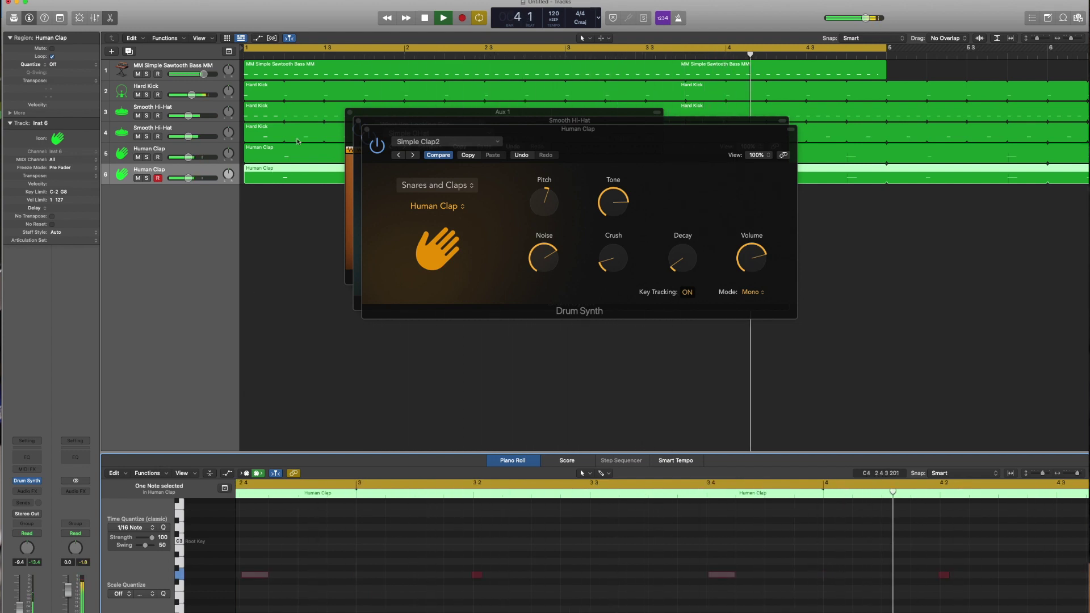
key("space")
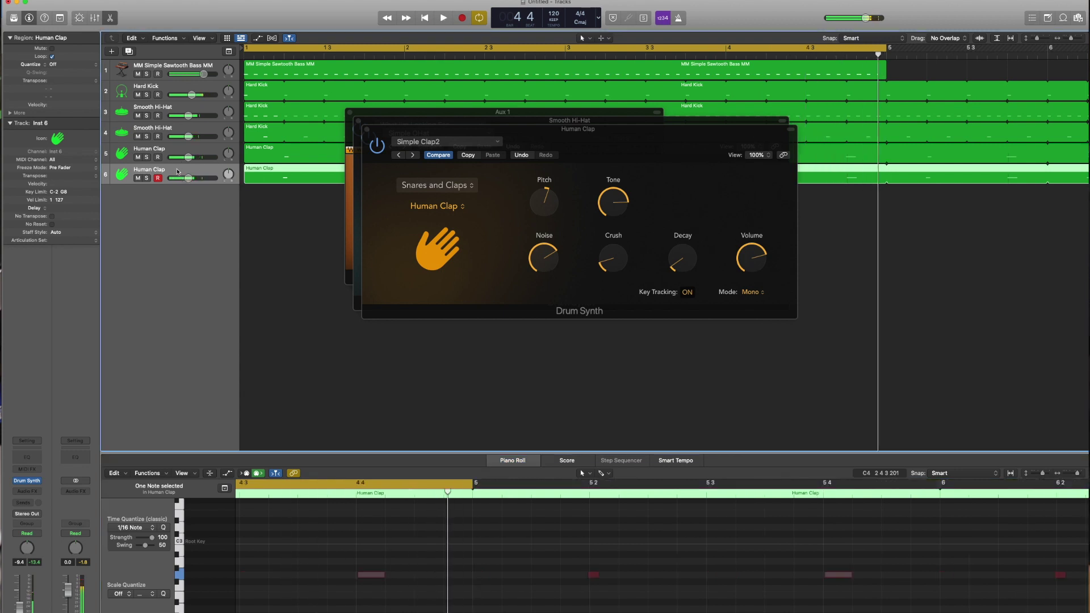
Add a Channel EQ to the sixth track's clap and set a 48 dB/Oct low cut at 765 Hz during playback
left_click(25, 456)
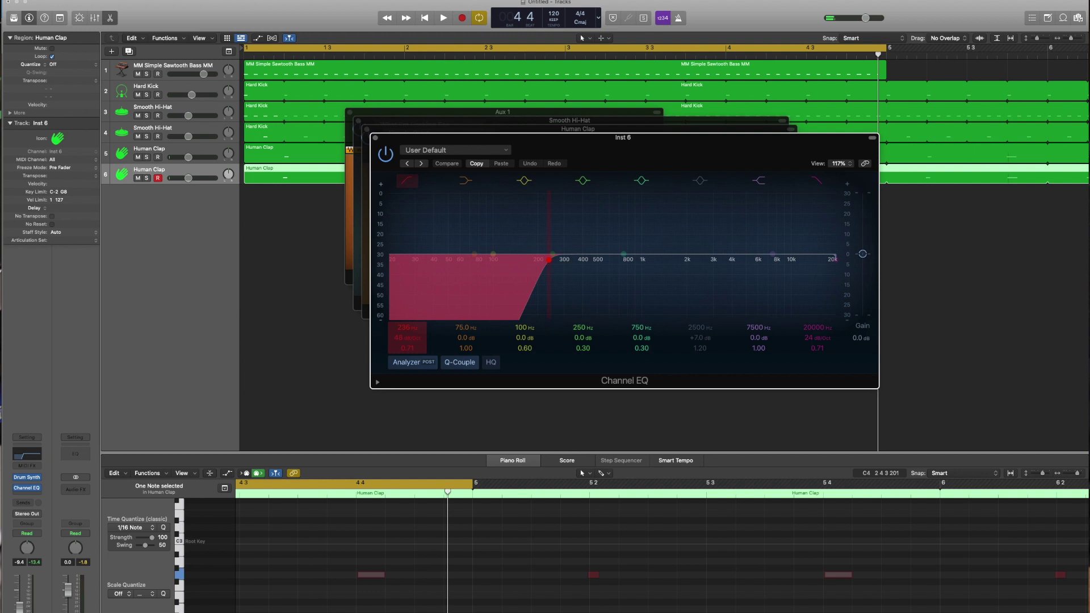
left_click_drag(407, 327, 407, 309)
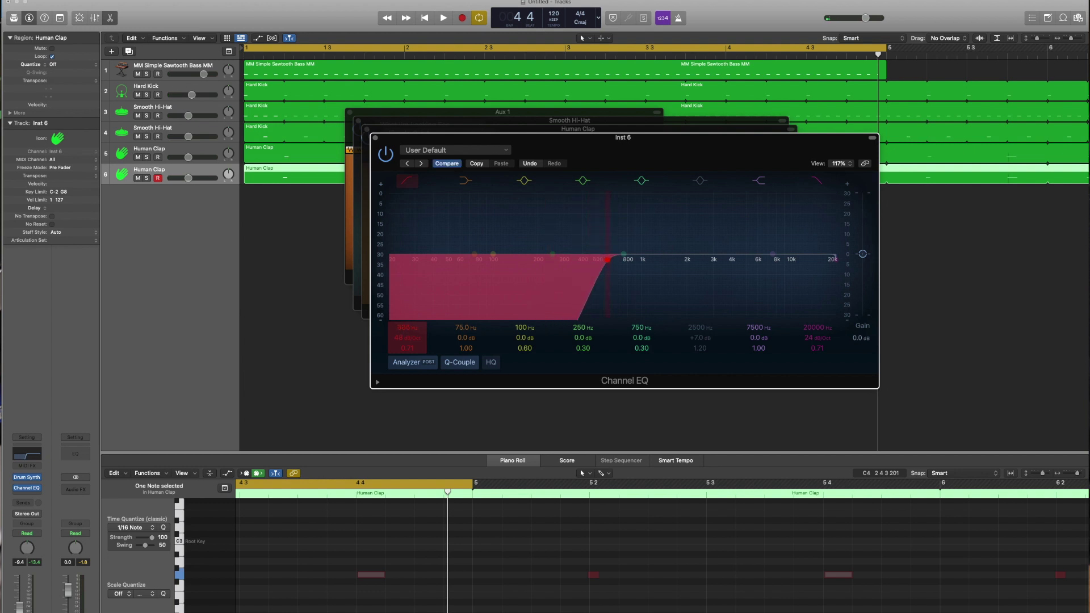
key("space")
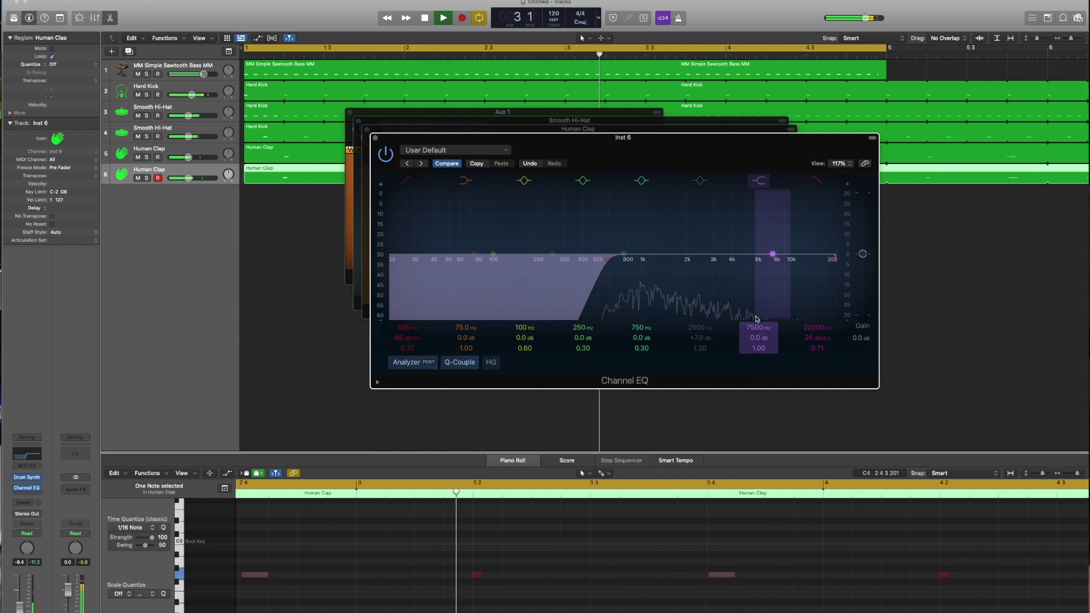
left_click_drag(608, 259, 625, 259)
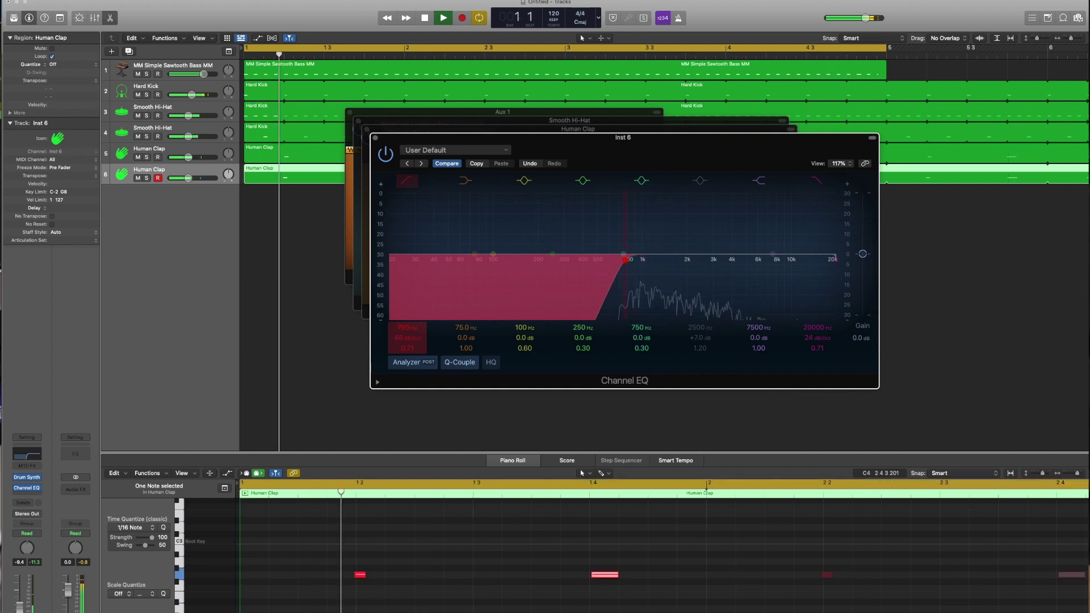
key("space")
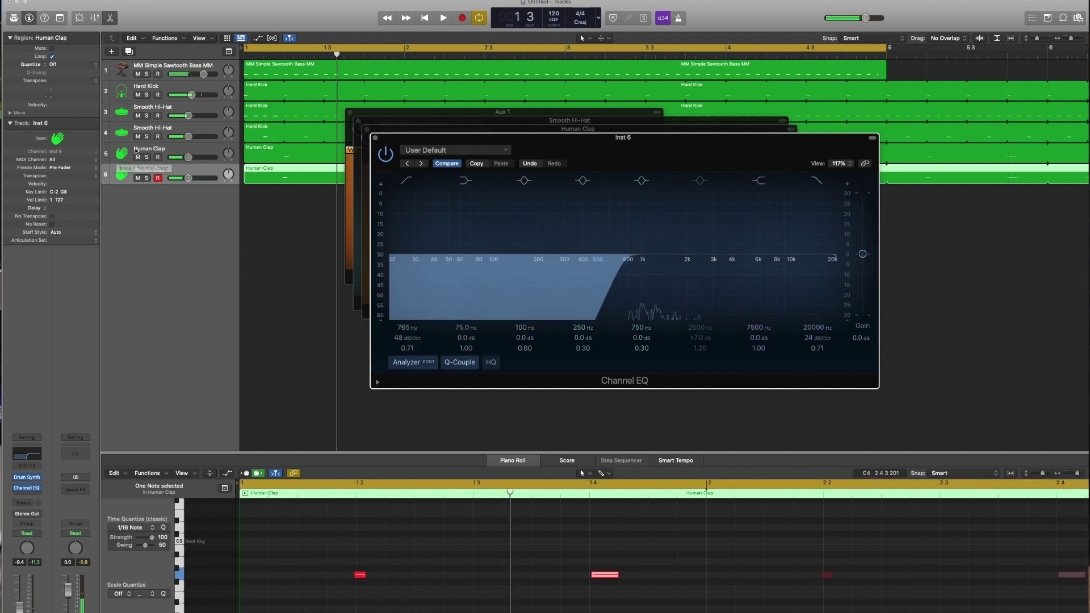
Insert a Direction Mixer on the fifth track's clap and set its direction to -15.0
left_click(136, 151)
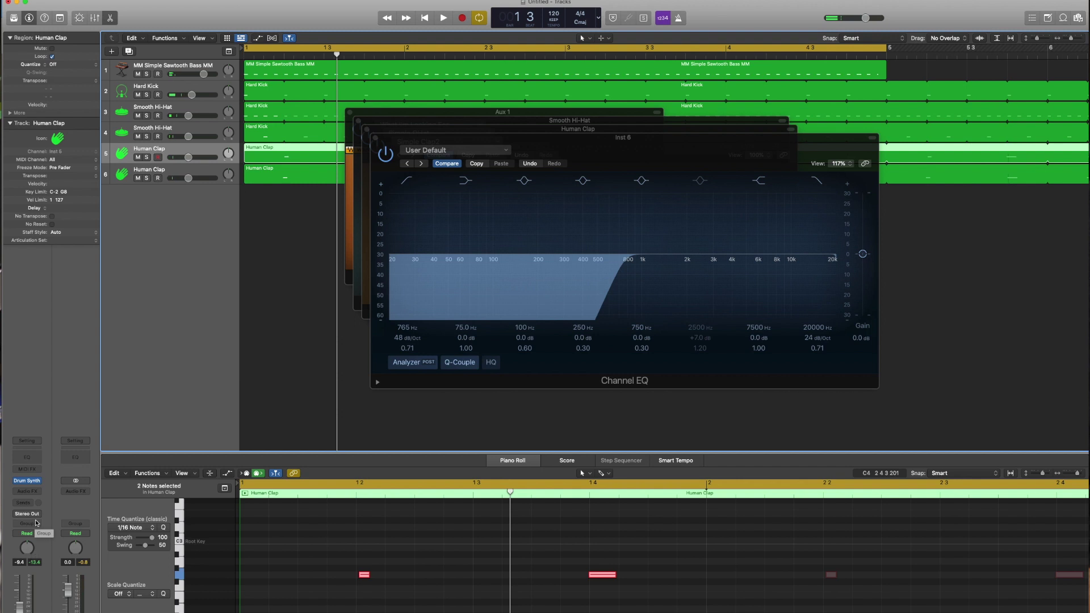
left_click(28, 492)
mouse_move(51, 594)
mouse_move(120, 599)
left_click(177, 594)
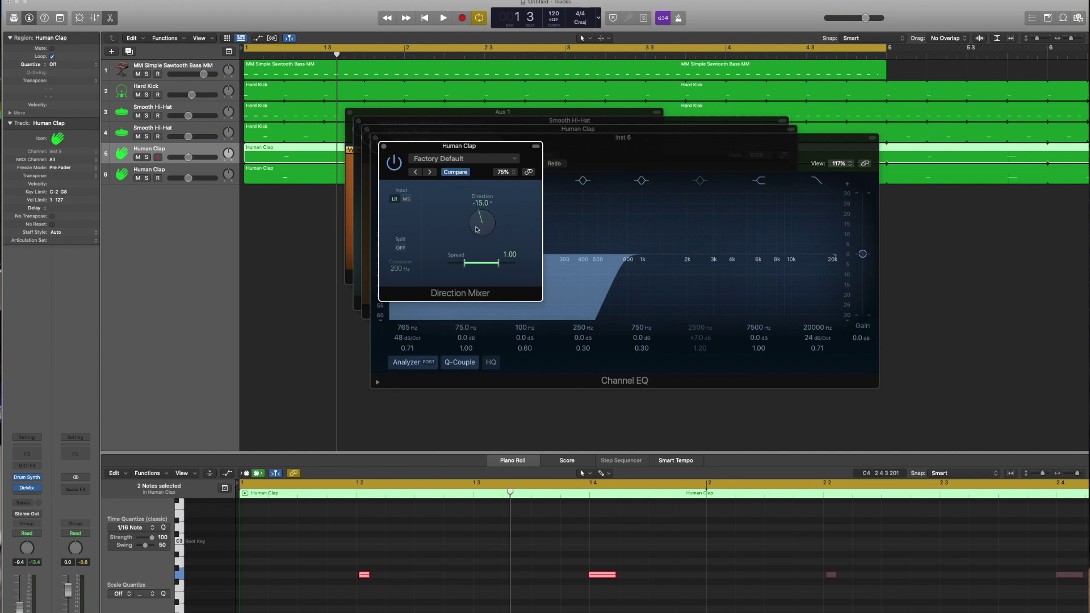
left_click(384, 149)
Copy the Direction Mixer to the sixth track's clap, set its direction to +18.0 and play the groove
key("x")
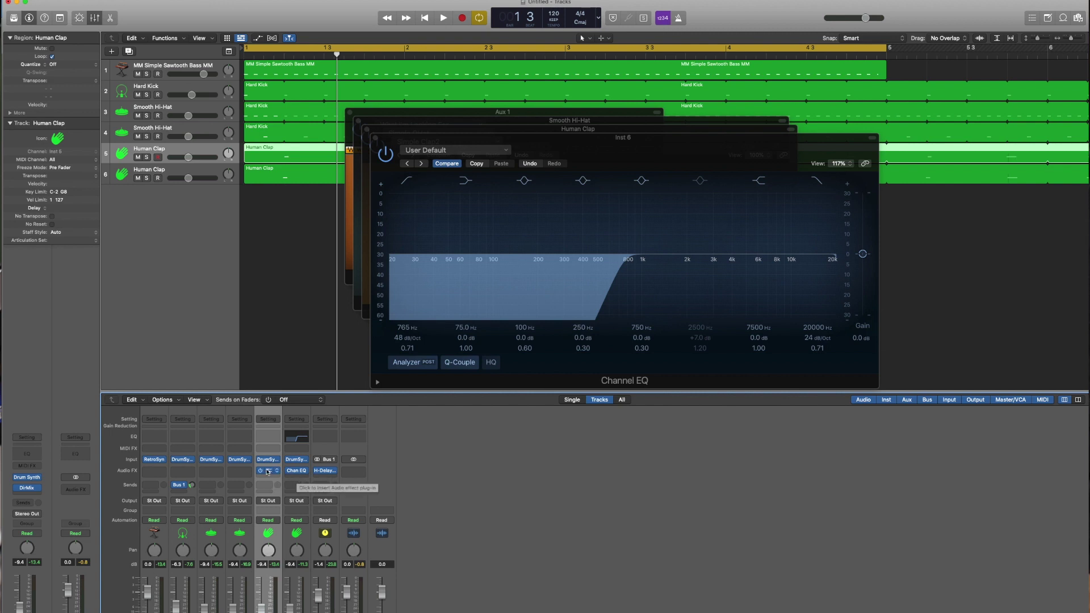
left_click(294, 478)
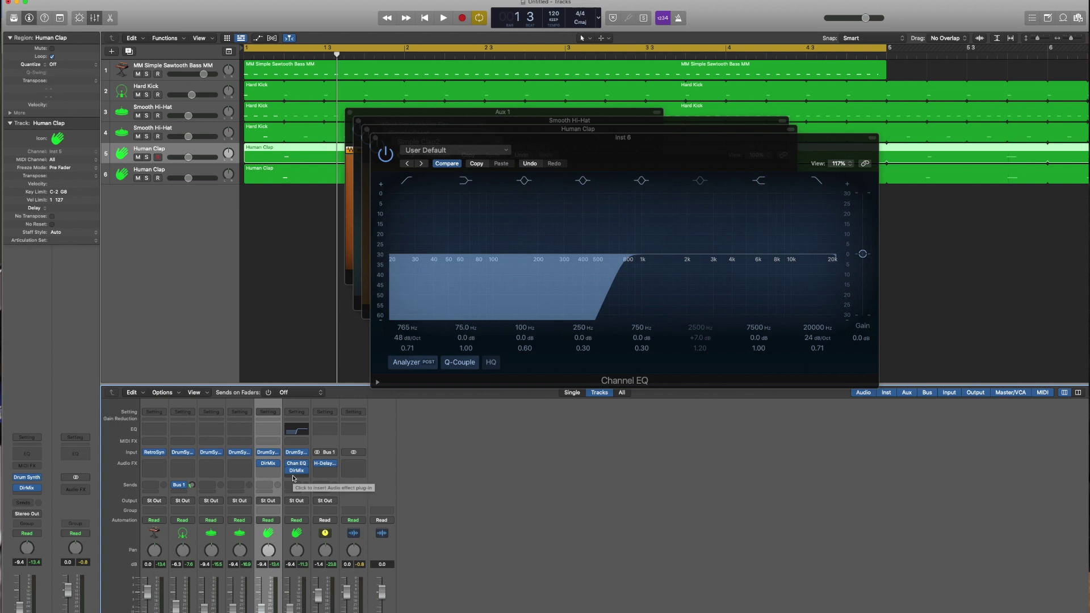
left_click(297, 473)
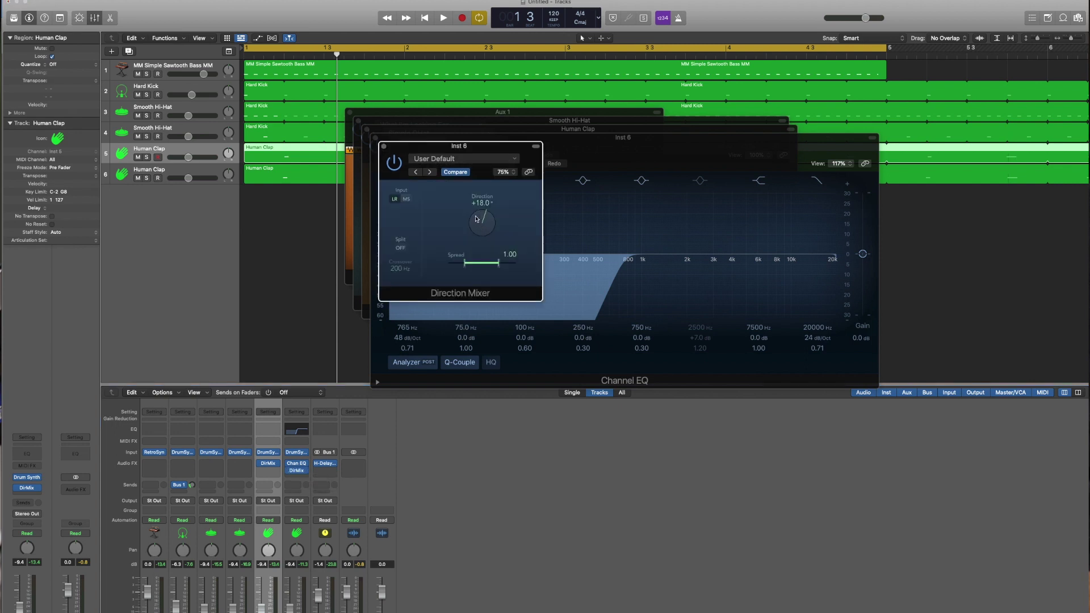
key("space")
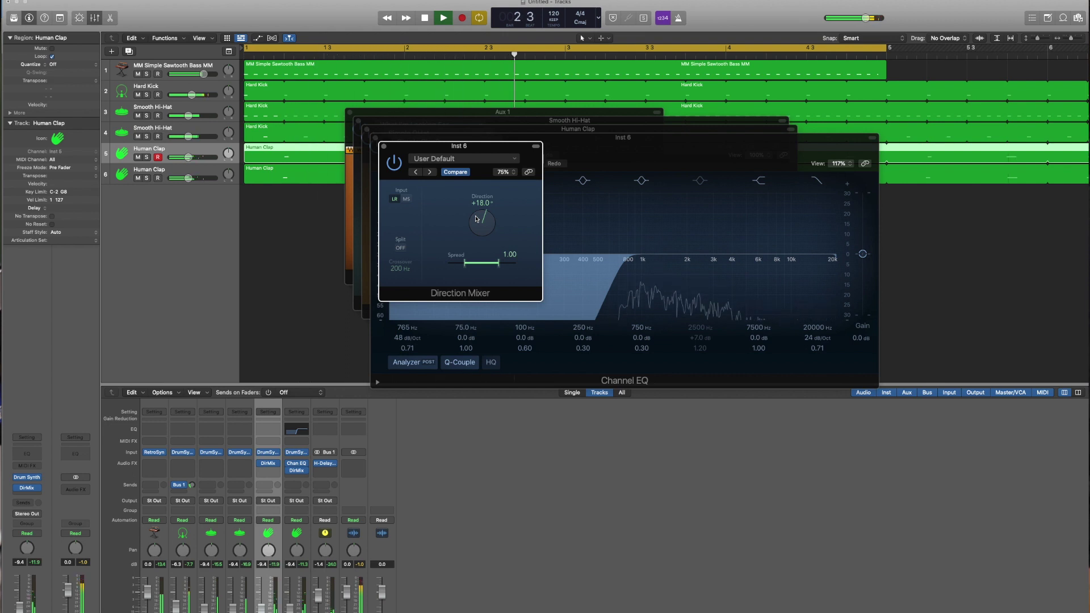
key("space")
Create a new software instrument track between the two clap tracks and insert an Arpeggiator on it
key("alt+super+s")
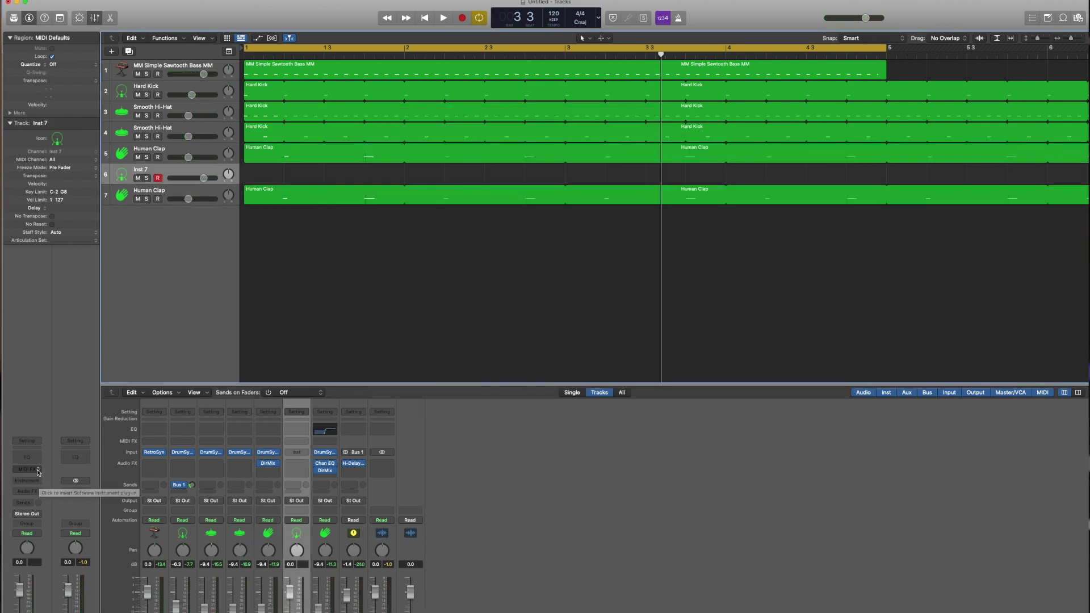
left_click(51, 468)
left_click(52, 480)
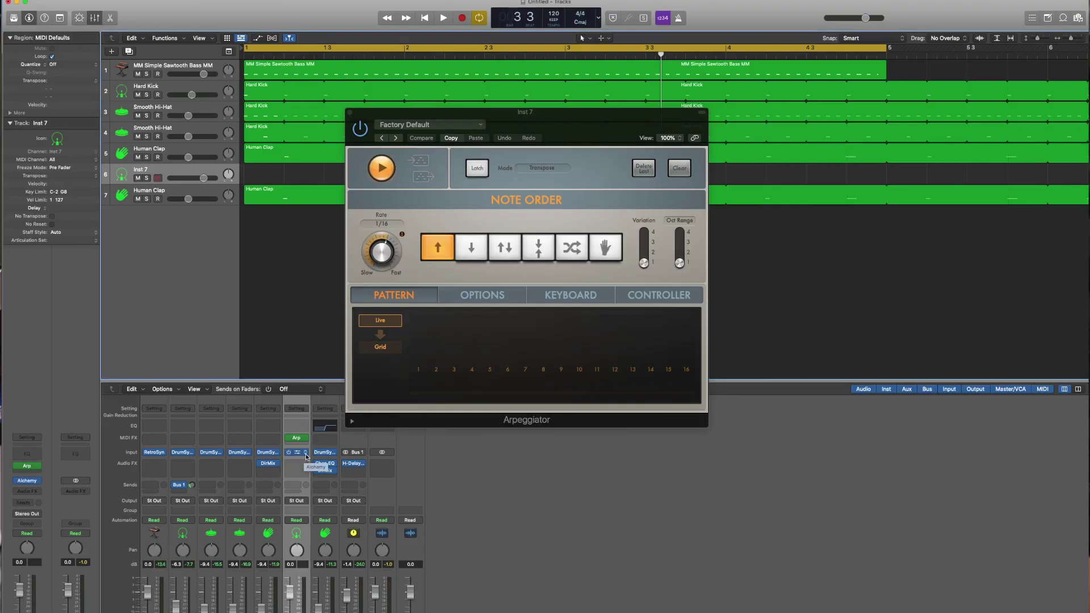
Load Drum Synth's Percussion on the new track in place of Alchemy and choose the Membrane sound
left_click(306, 452)
mouse_move(369, 449)
left_click(420, 448)
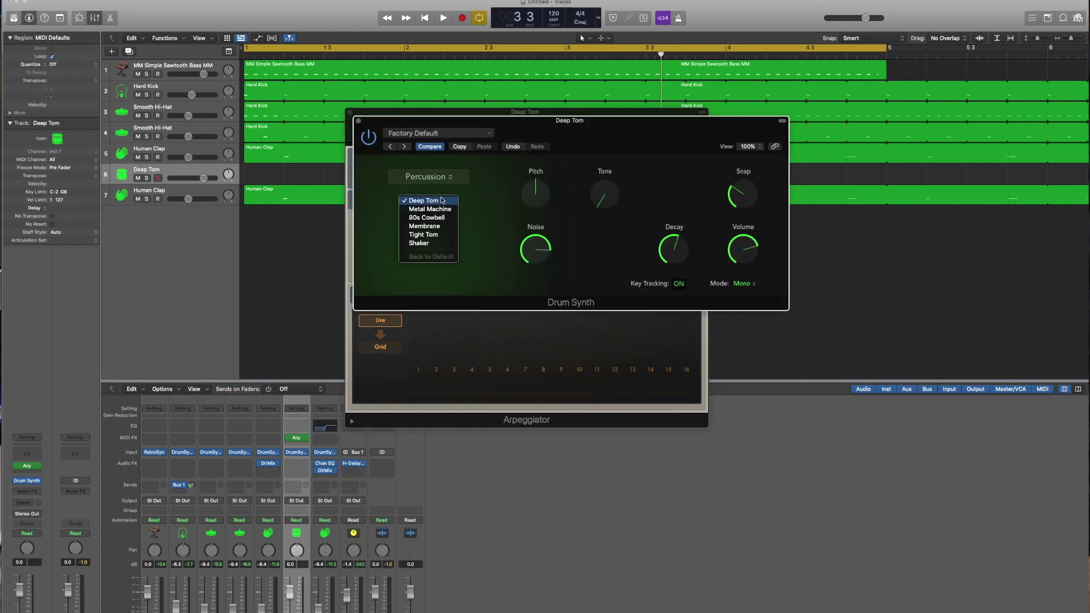
left_click(440, 239)
left_click(440, 239)
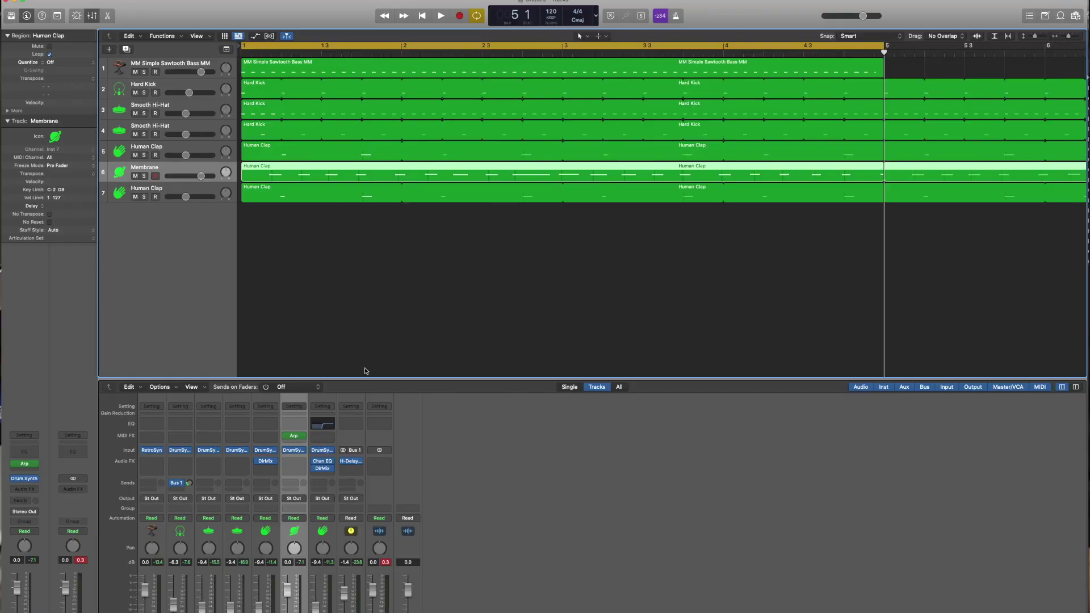
Play the groove and lower the Membrane track's volume to -13.6 dB
key("space")
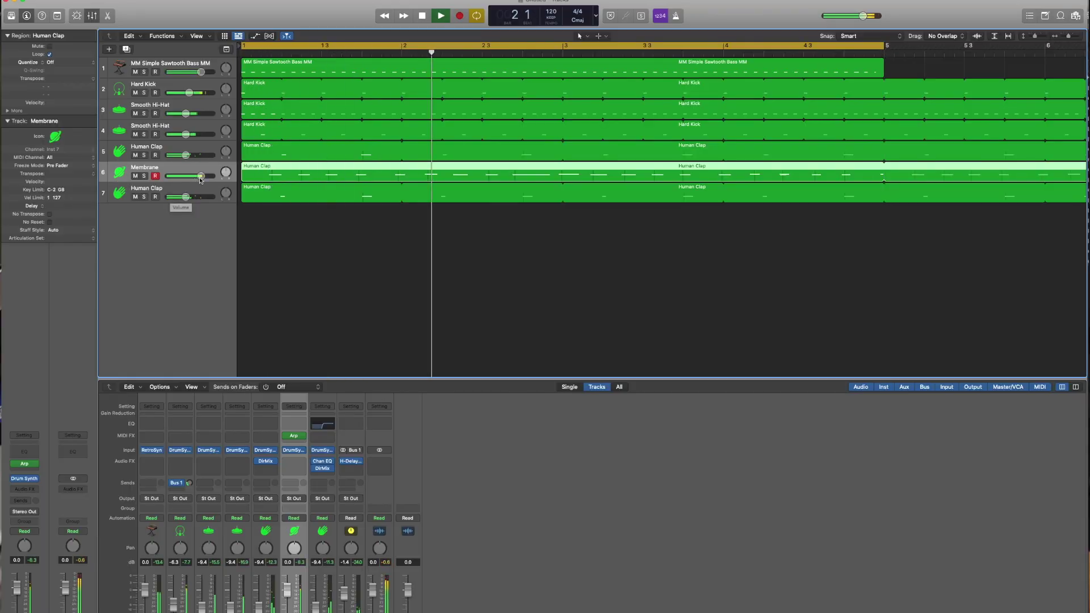
left_click_drag(201, 179, 188, 179)
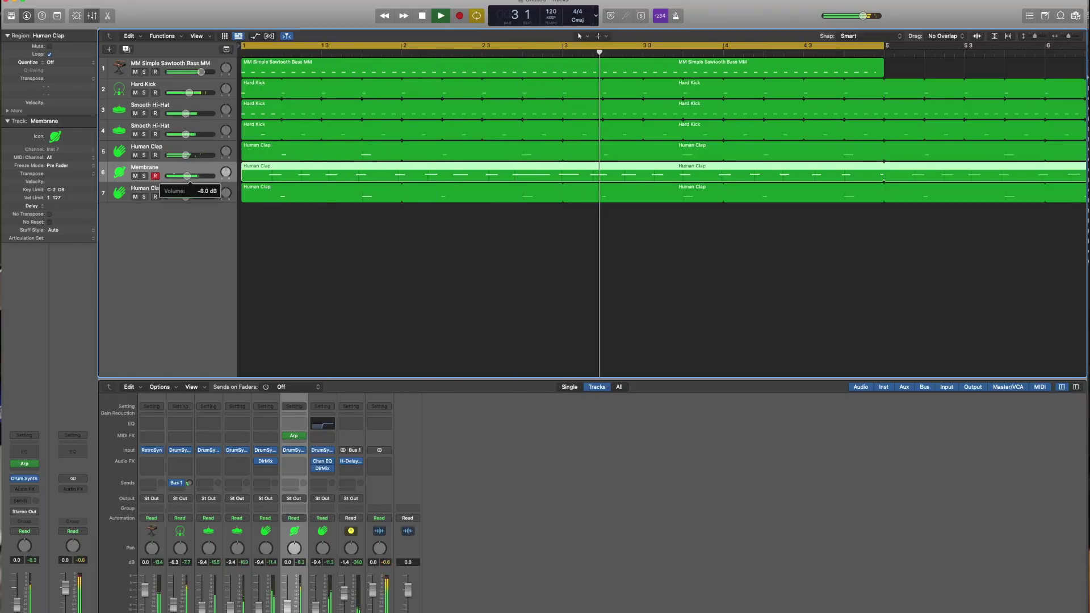
left_click_drag(185, 176, 169, 171)
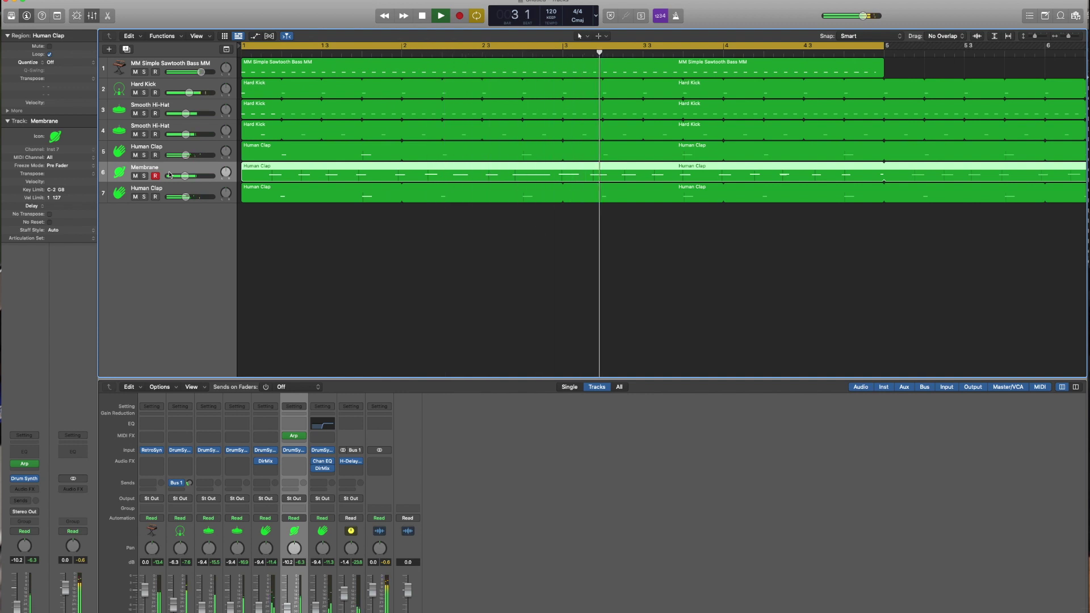
left_click_drag(169, 171, 181, 175)
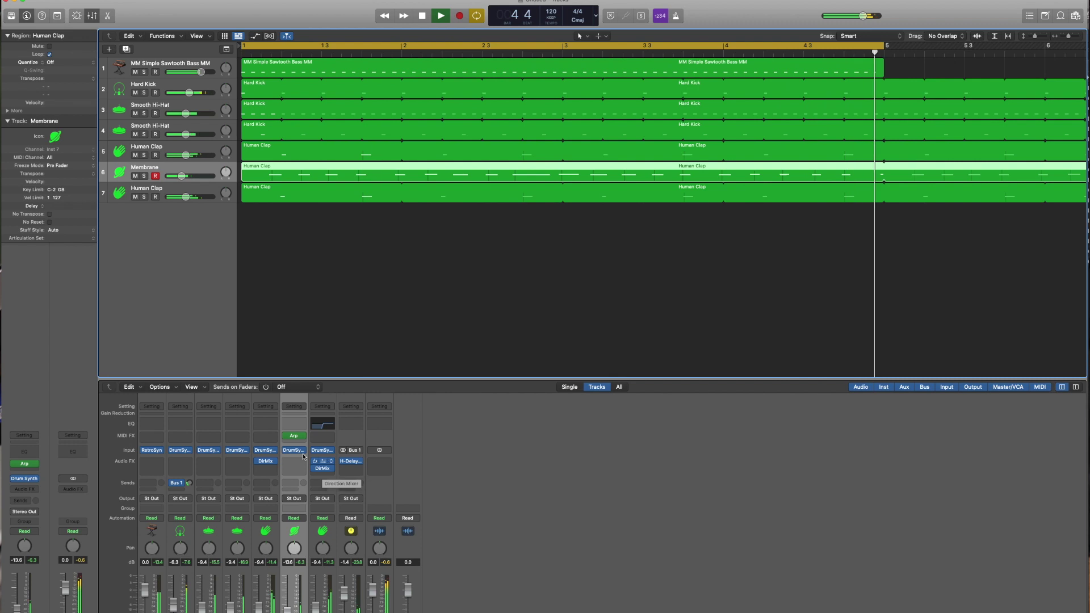
Add a Channel EQ to the Membrane track and set a 48 dB/Oct low cut at about 378 Hz
left_click(295, 423)
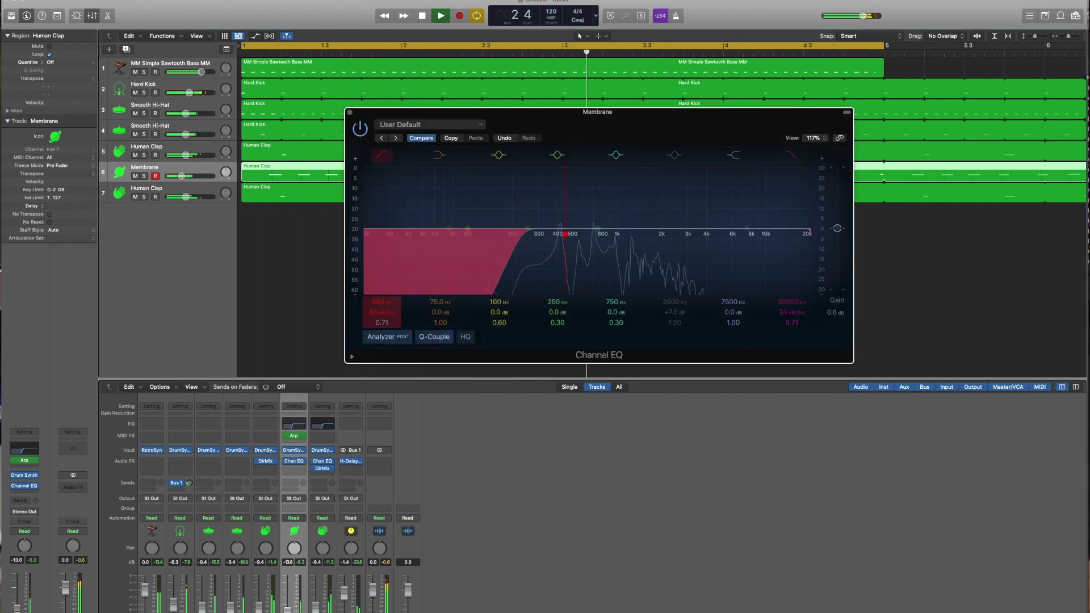
left_click_drag(565, 234, 571, 234)
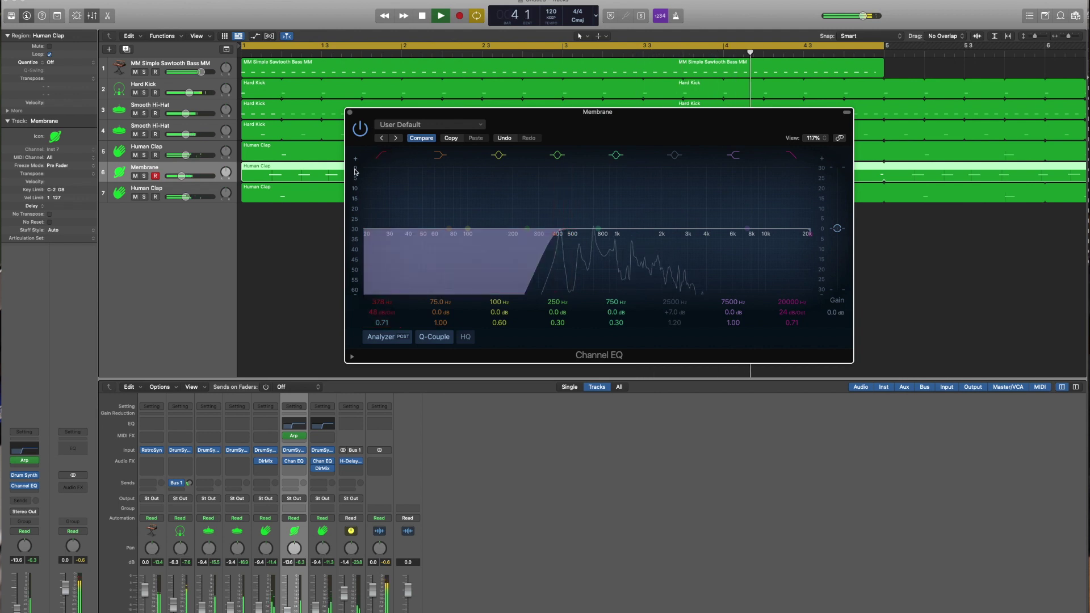
Insert a mono Chorus after the Channel EQ on the Membrane track and play the groove
left_click(350, 112)
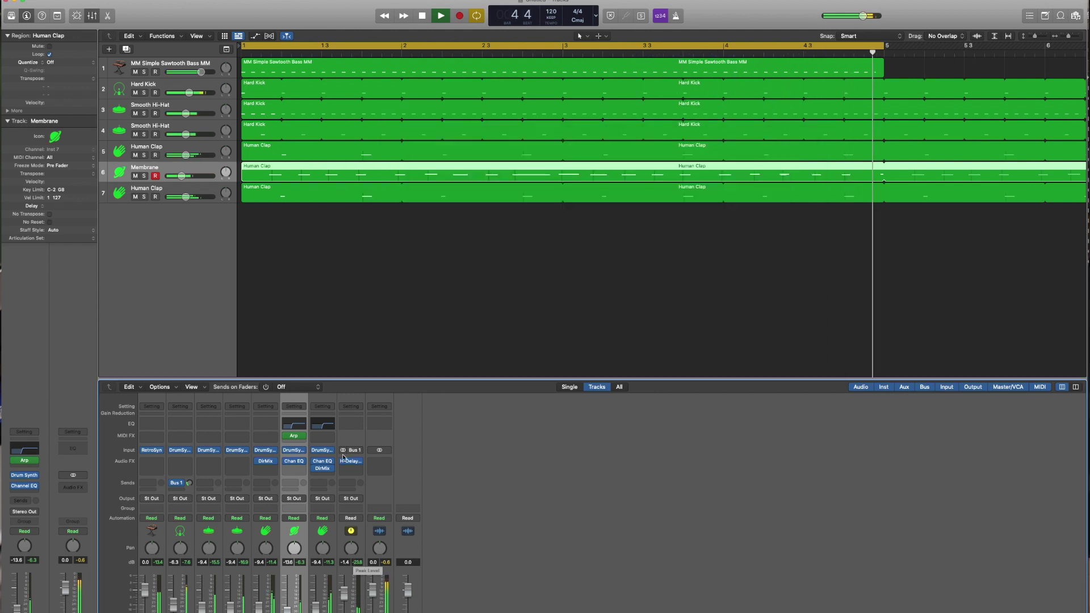
left_click(300, 469)
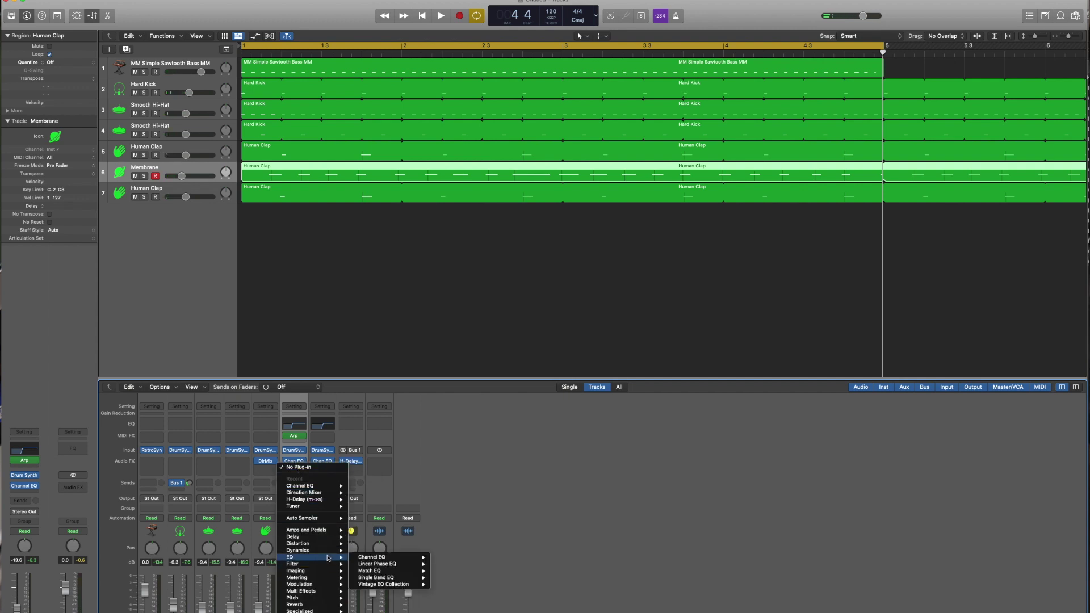
mouse_move(334, 579)
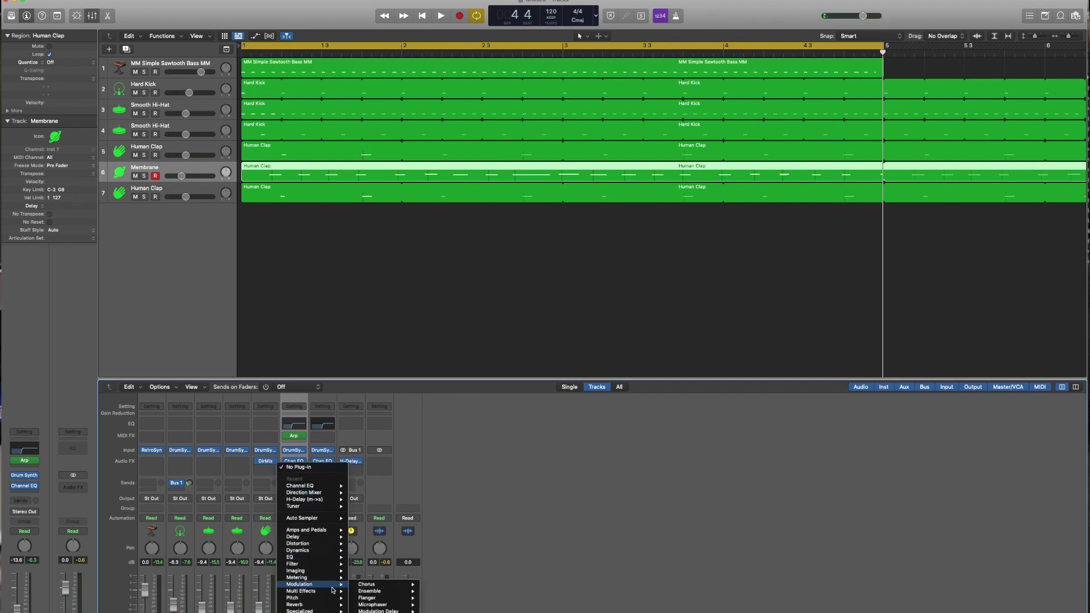
left_click(442, 585)
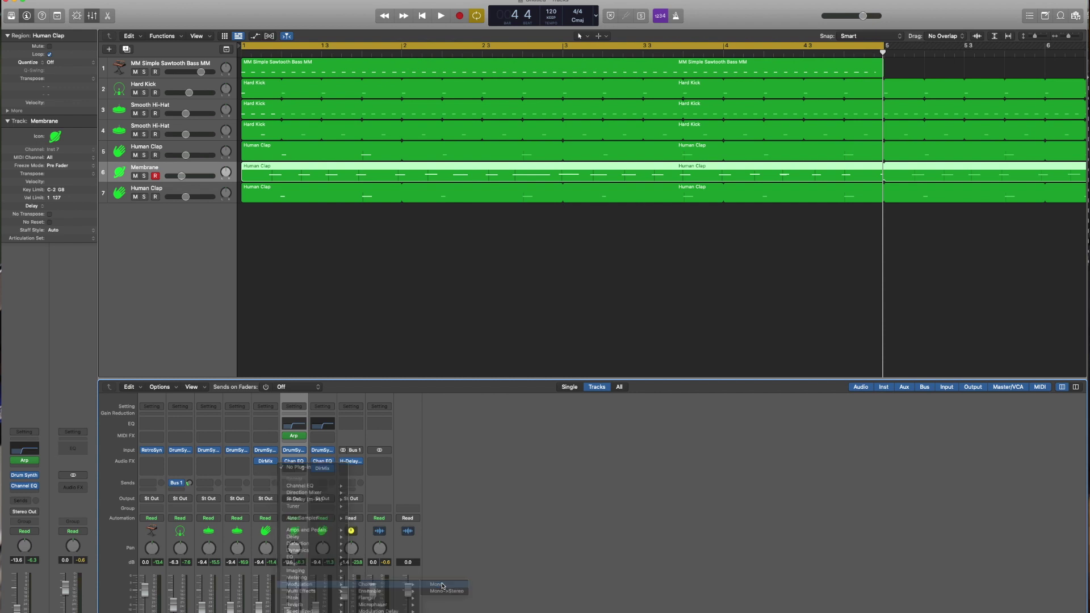
key("space")
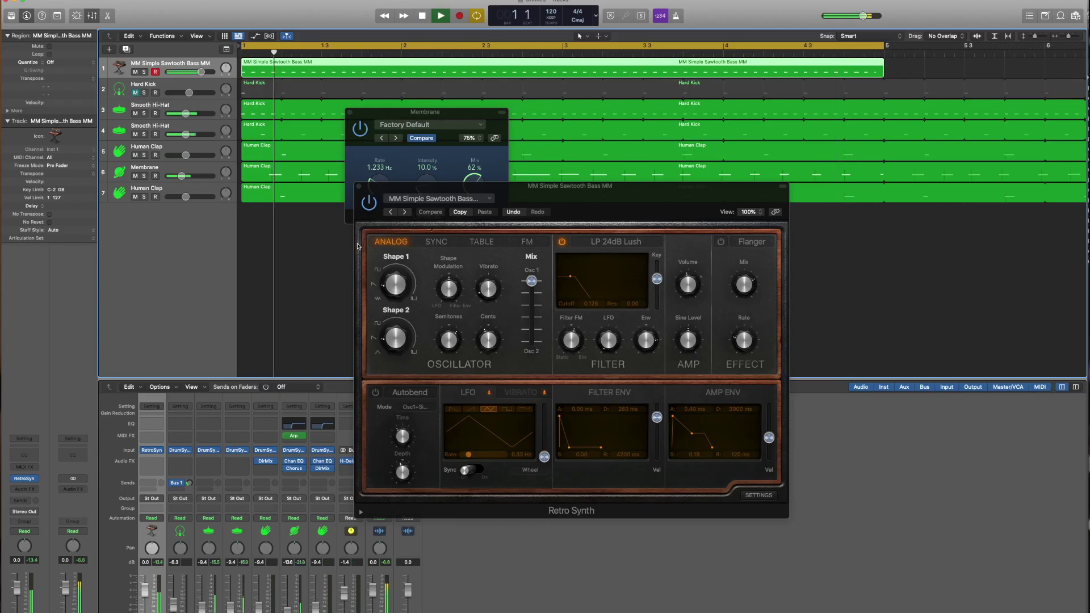
Inspect the bass Retro Synth's filter cutoff point and review the bass and drum tracks' automation and regions in the extended arrangement
left_click(571, 278)
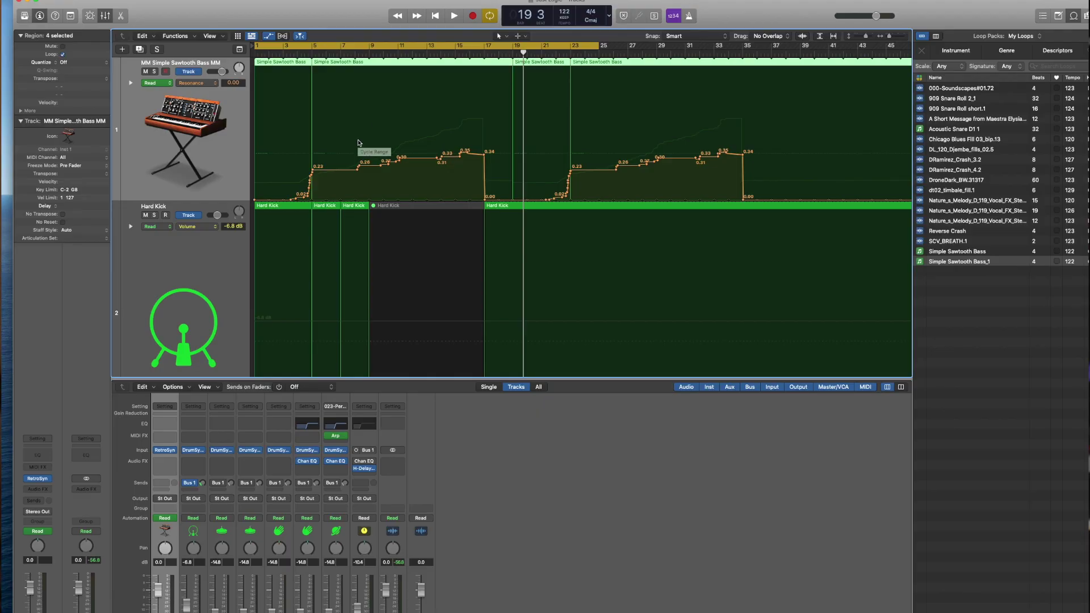
scroll(433, 274, "down", 5)
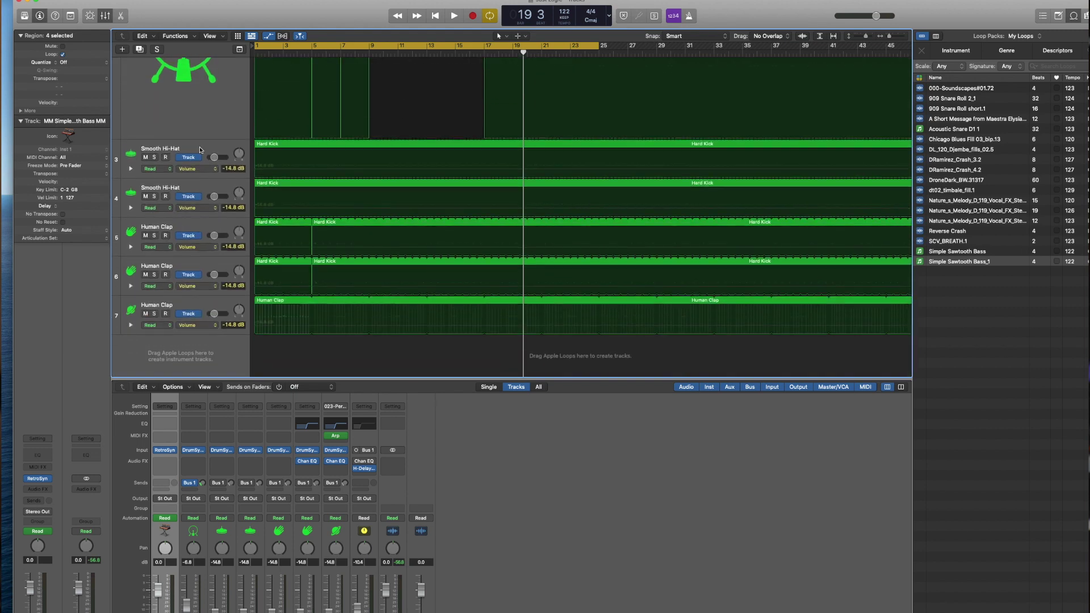
scroll(200, 147, "up", 4)
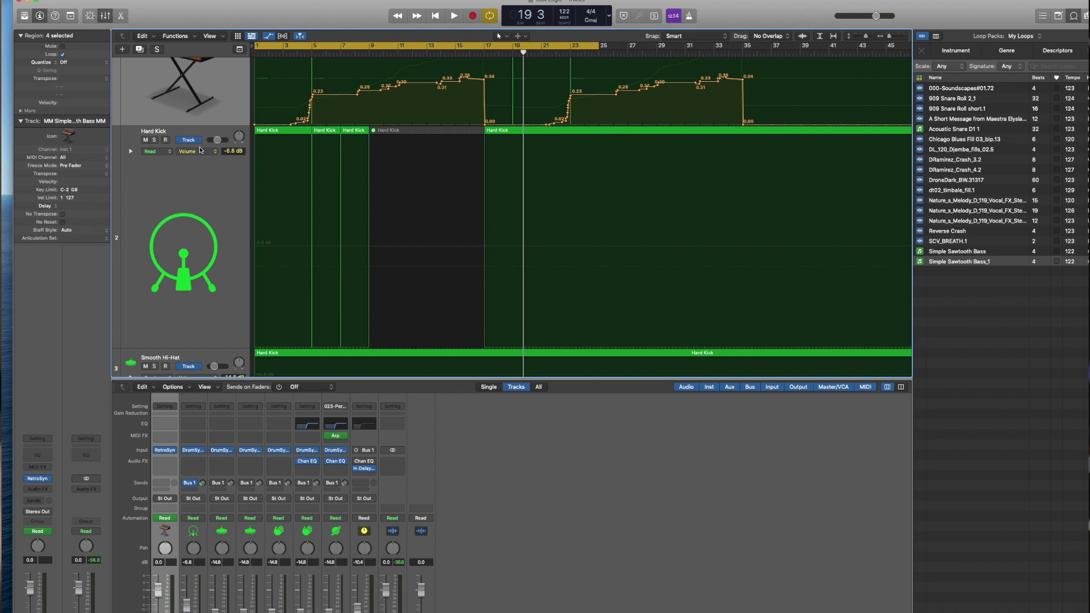